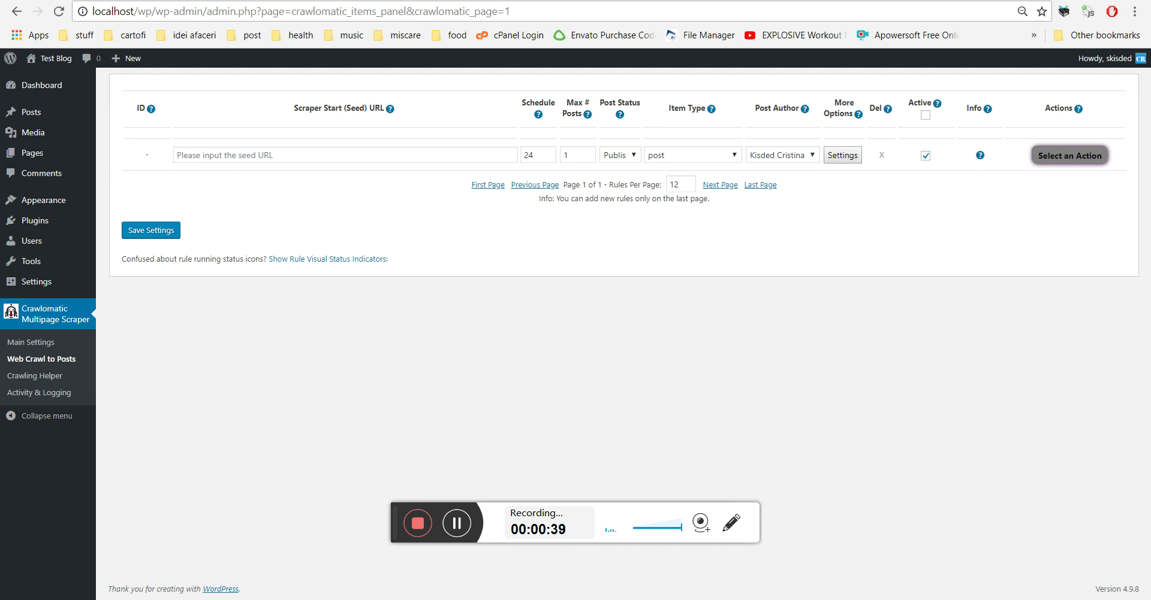
# Step: Search Google for 'phantomjs' in a new tab, visit phantomjs.org, and return to the results
pyautogui.hotkey('ctrl', 't')
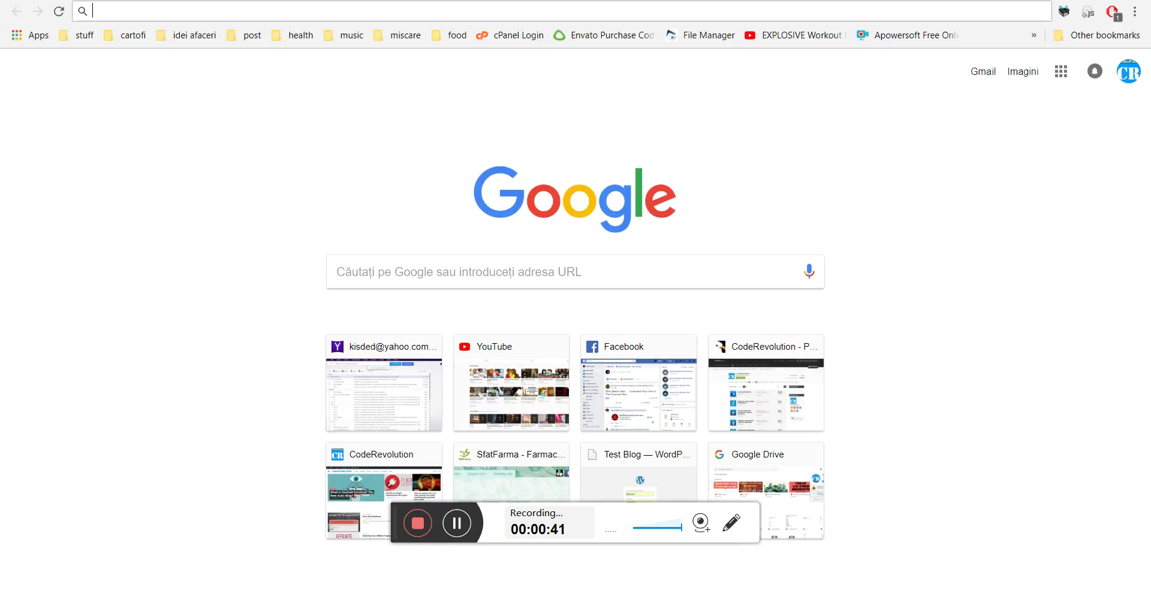
pyautogui.write('phantomjs')
pyautogui.press('Delete')
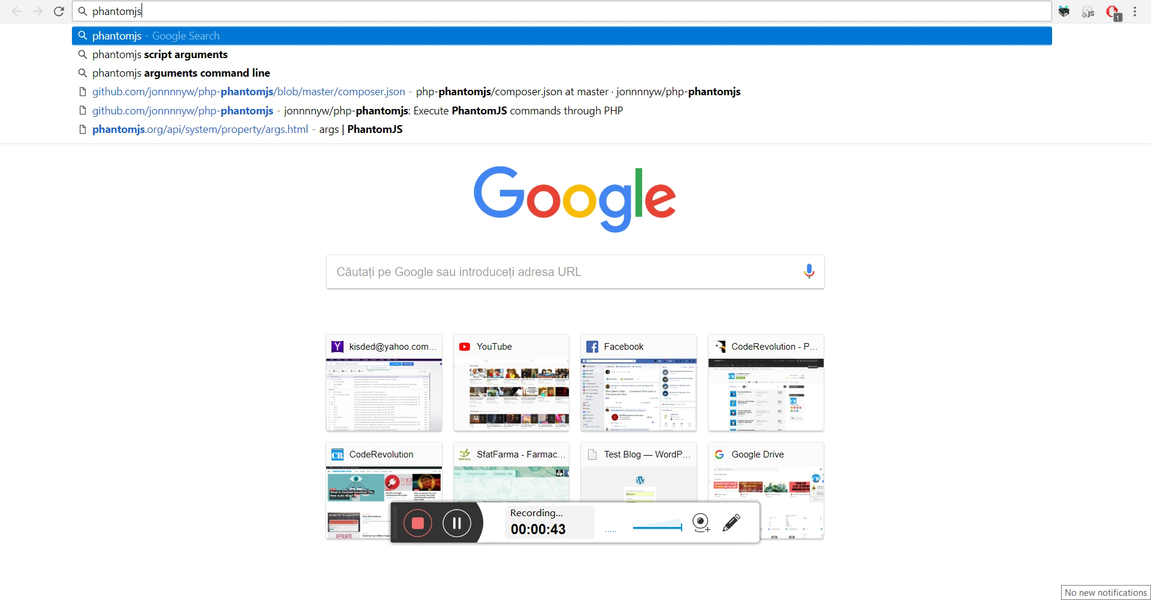
pyautogui.press('Return')
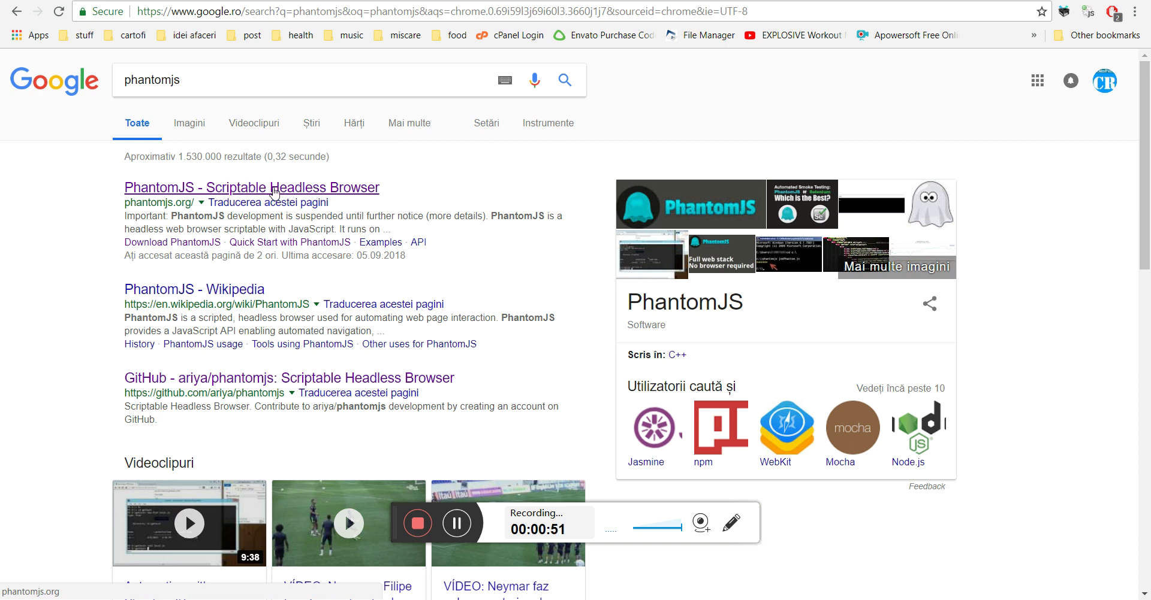
pyautogui.click(246, 189)
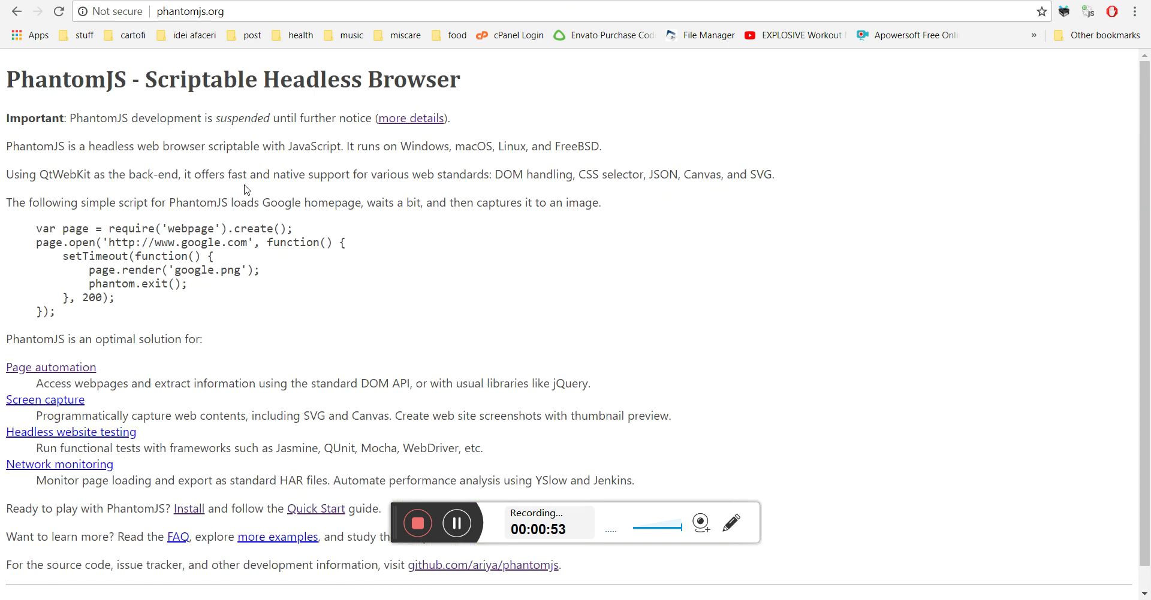
pyautogui.click(16, 11)
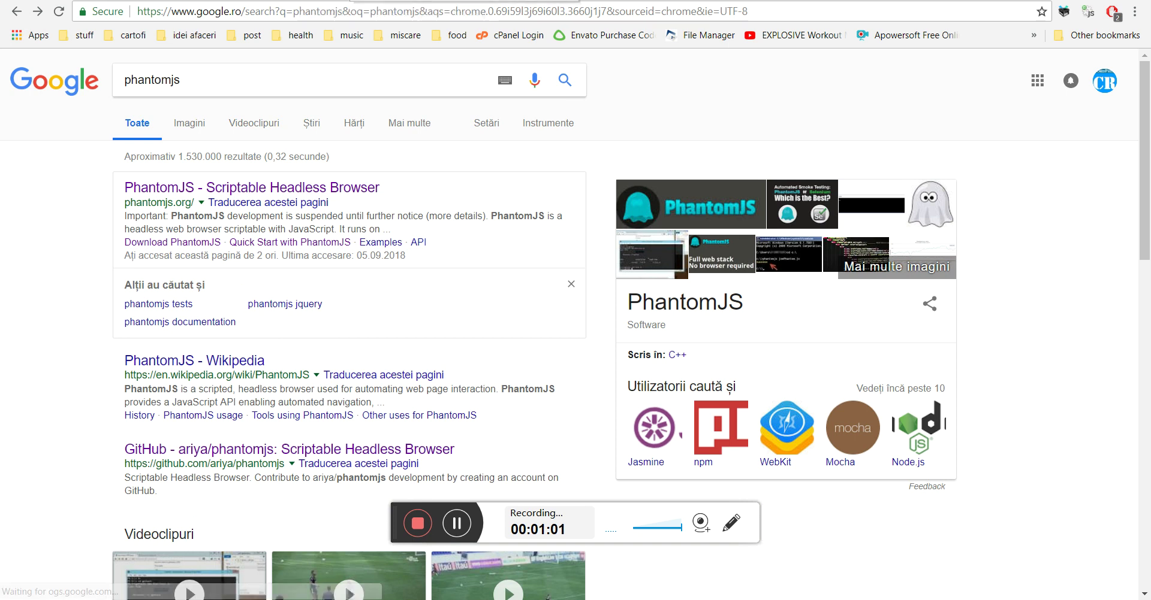
# Step: Review the PhantomJS path C:\phantomjs.exe and the empty timeout field, then go to Web Crawl to Posts
pyautogui.hotkey('ctrl', 'Tab')
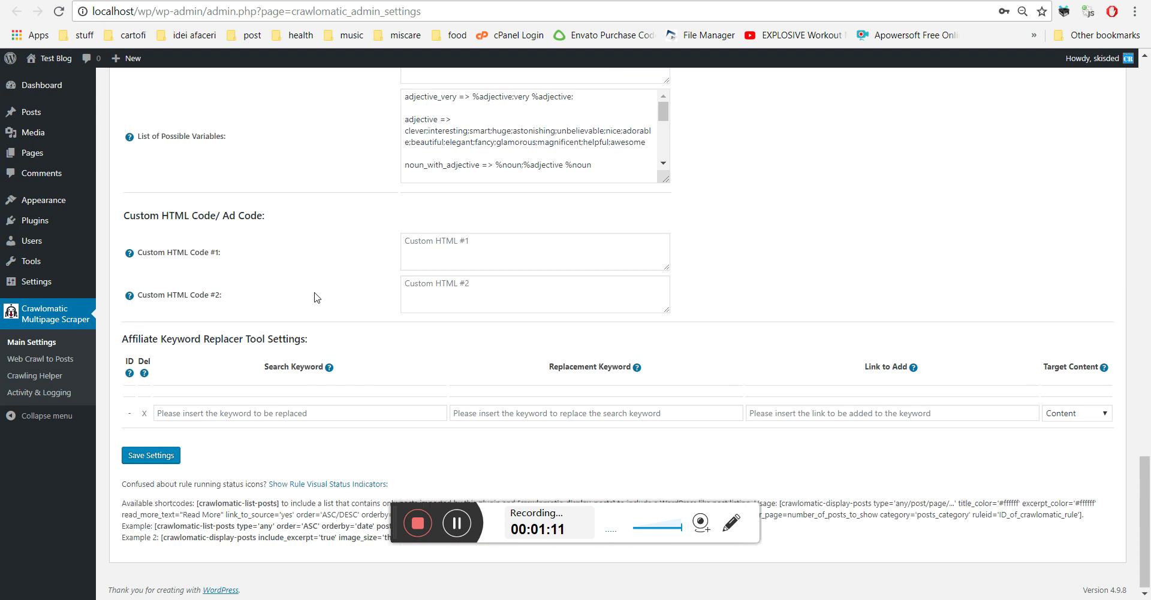
pyautogui.scroll(8, 426, 343)
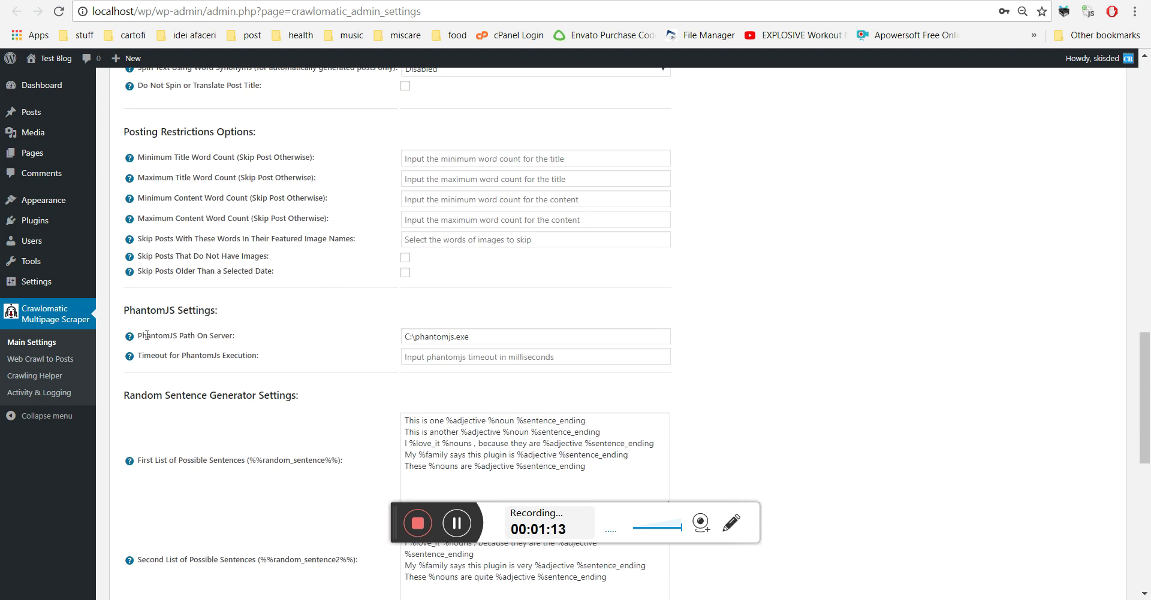
pyautogui.moveTo(138, 336); pyautogui.dragTo(235, 337)
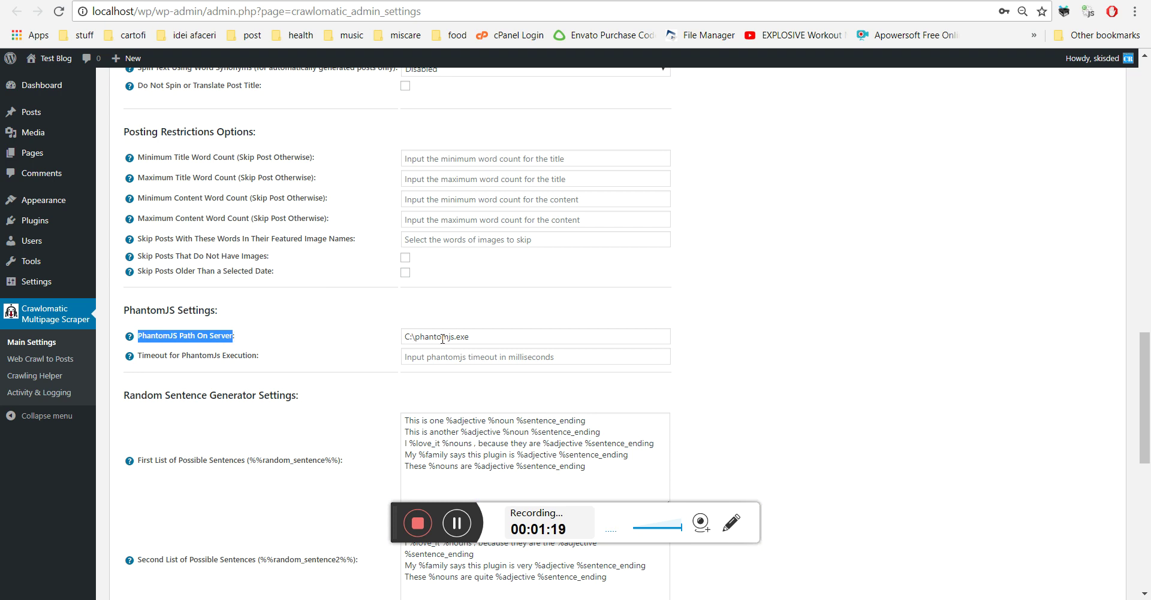
pyautogui.moveTo(415, 337); pyautogui.dragTo(455, 337)
pyautogui.click(356, 314)
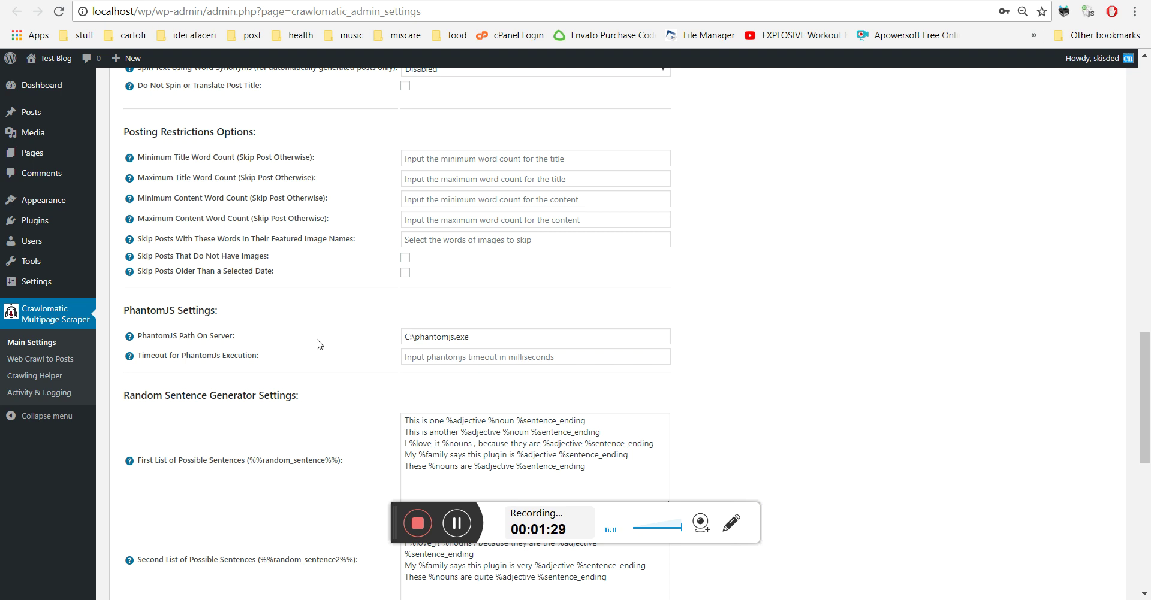
pyautogui.moveTo(137, 357); pyautogui.dragTo(254, 357)
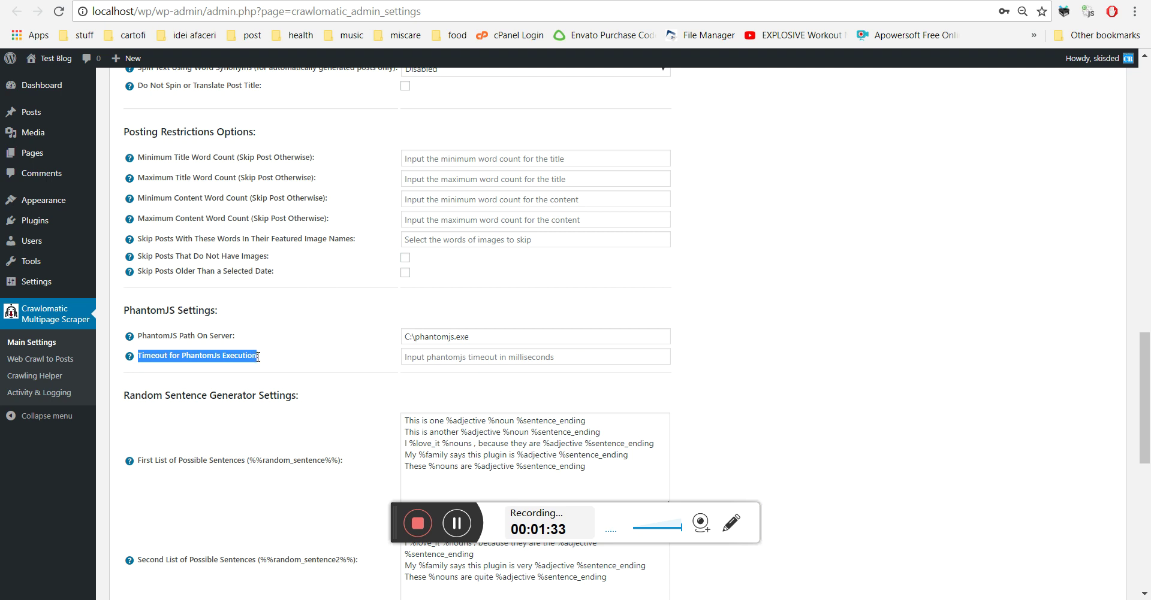
pyautogui.click(420, 357)
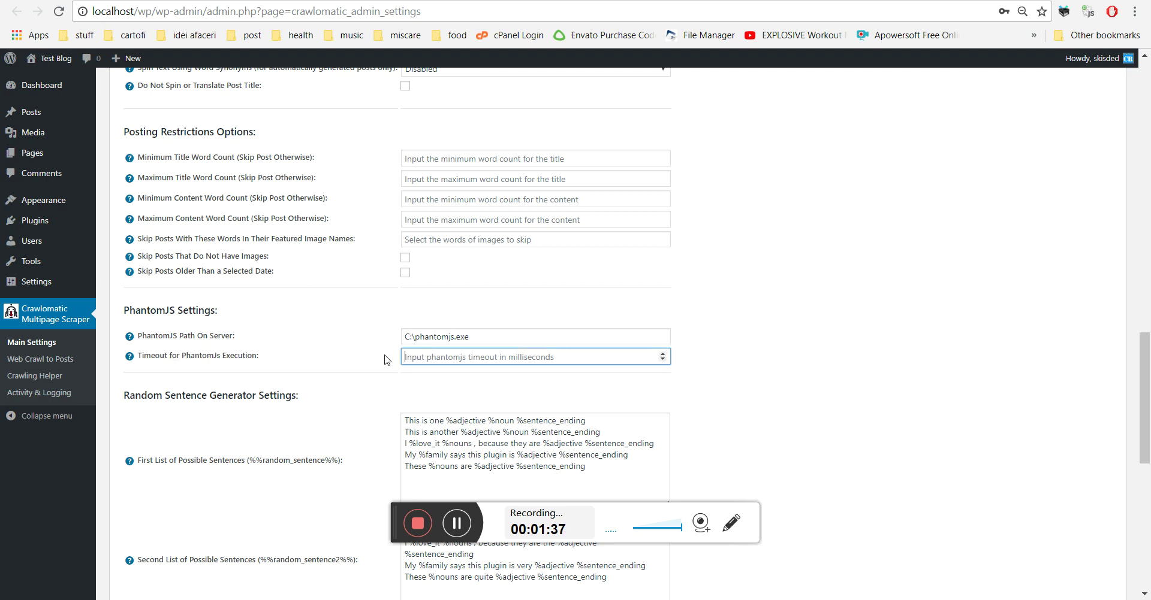
pyautogui.click(46, 362)
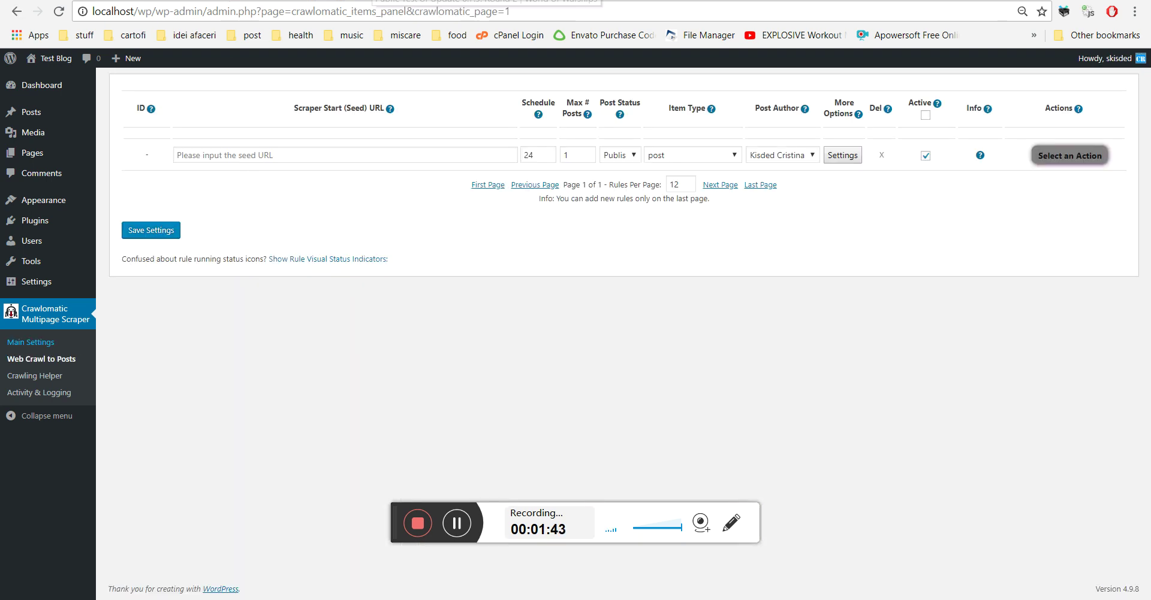
# Step: Search the article's page source for the text 'Check out the new Local Weather system'
pyautogui.click(372, 0)
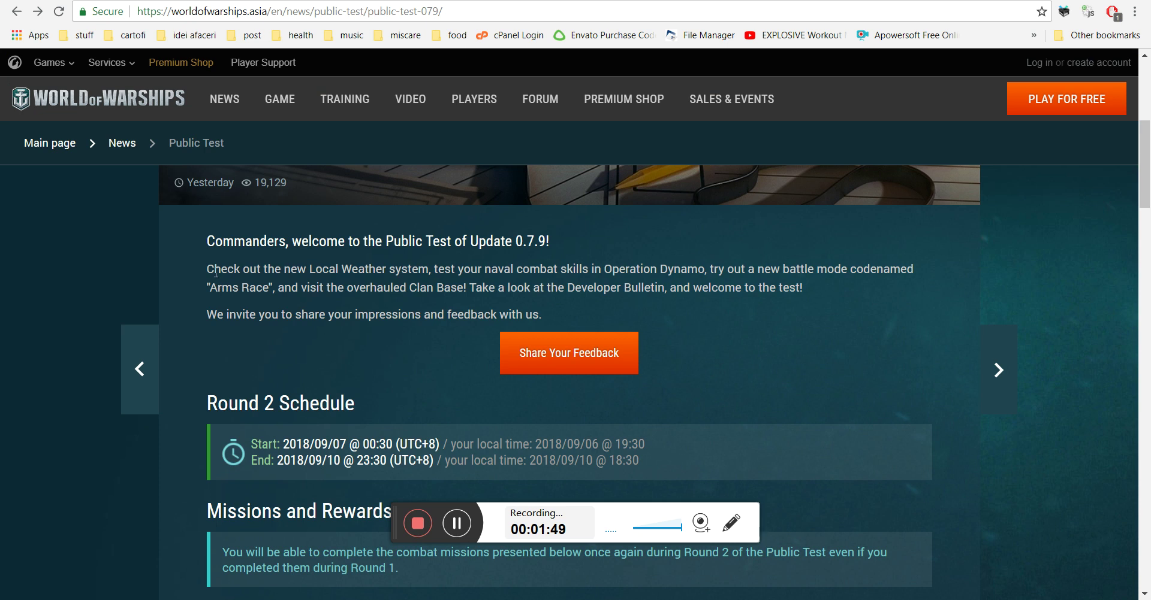
pyautogui.moveTo(208, 268); pyautogui.dragTo(426, 270)
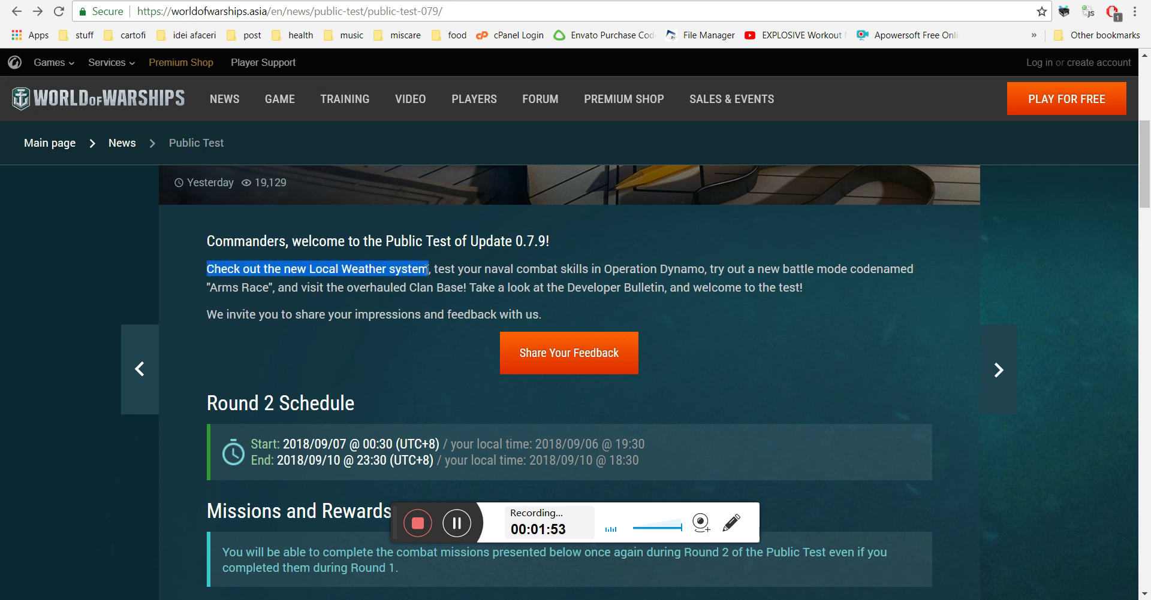
pyautogui.rightClick(173, 422)
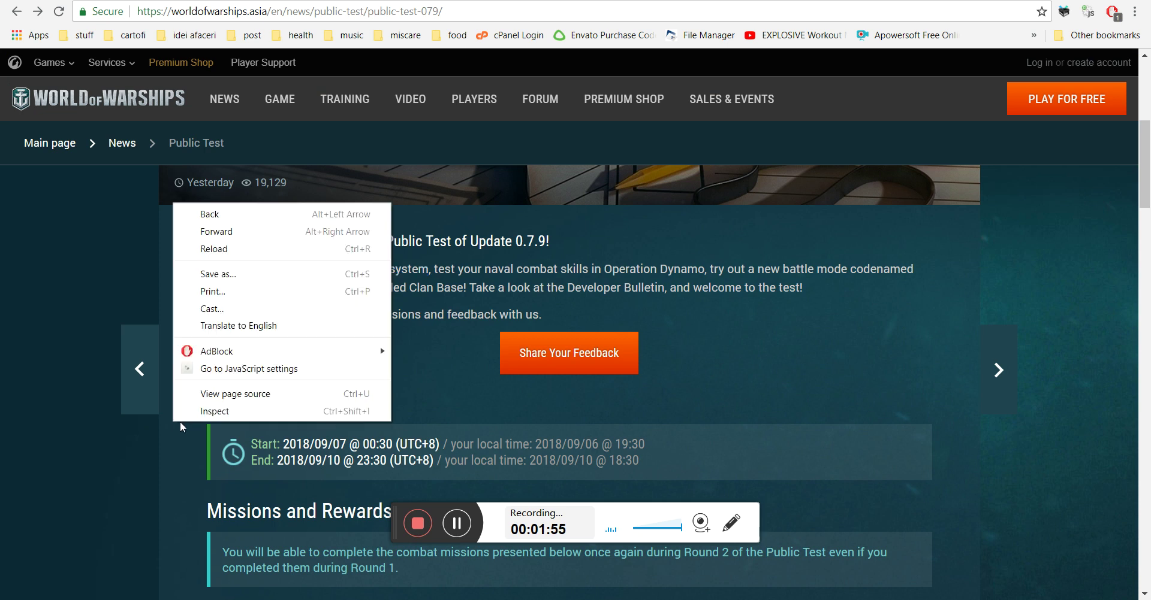
pyautogui.click(199, 392)
pyautogui.hotkey('ctrl', 'f')
pyautogui.write('the new Local Weather system')
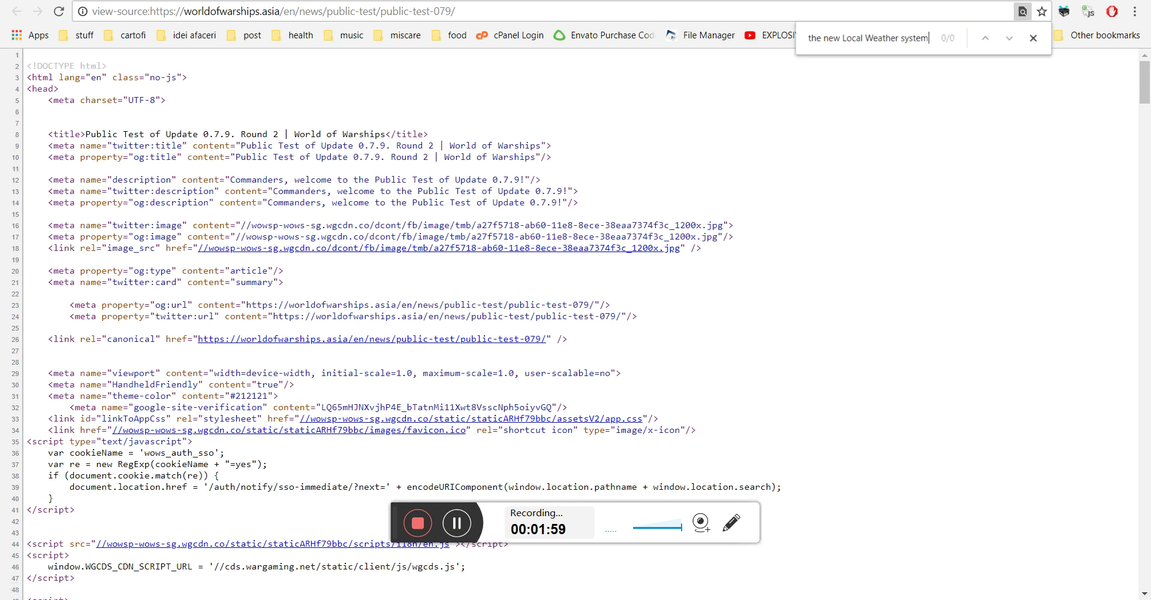
pyautogui.hotkey('ctrl', 'w')
# Step: Inspect the article's content div and search the page source for its news-detail__content class
pyautogui.rightClick(246, 268)
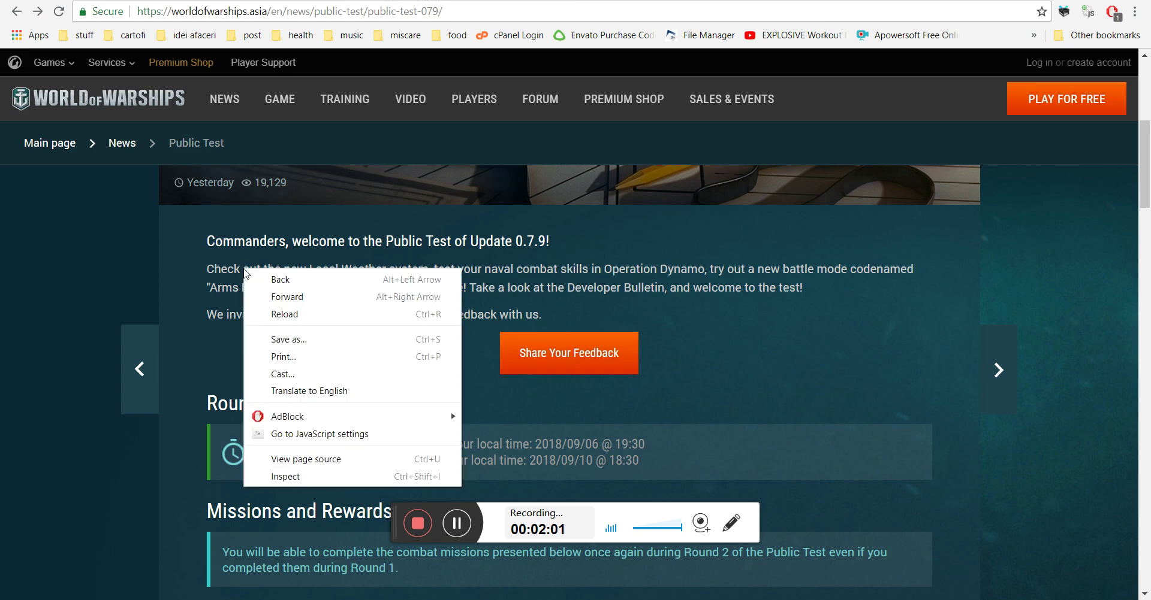
pyautogui.click(270, 475)
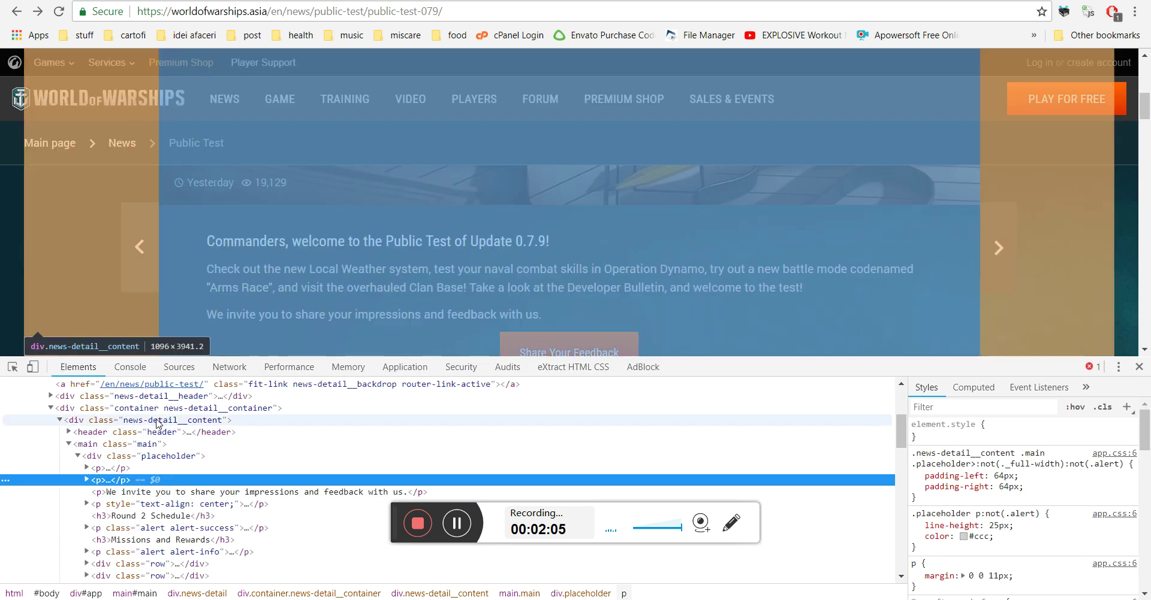
pyautogui.doubleClick(158, 422)
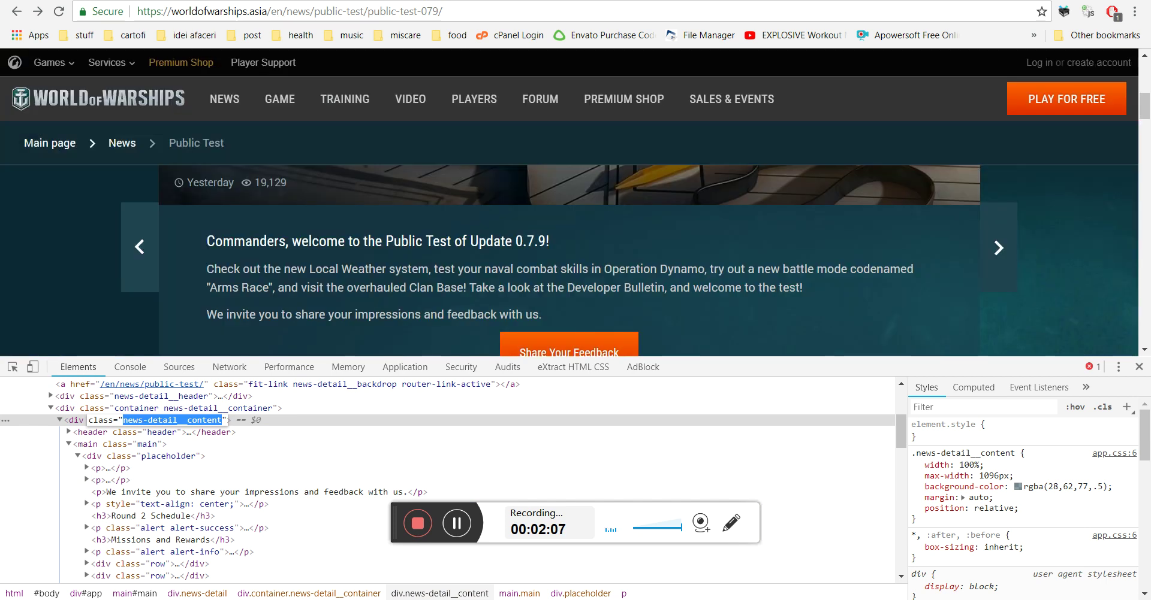
pyautogui.hotkey('ctrl', 'c')
pyautogui.hotkey('ctrl', 'u')
pyautogui.hotkey('ctrl', 'f')
pyautogui.hotkey('ctrl', 'v')
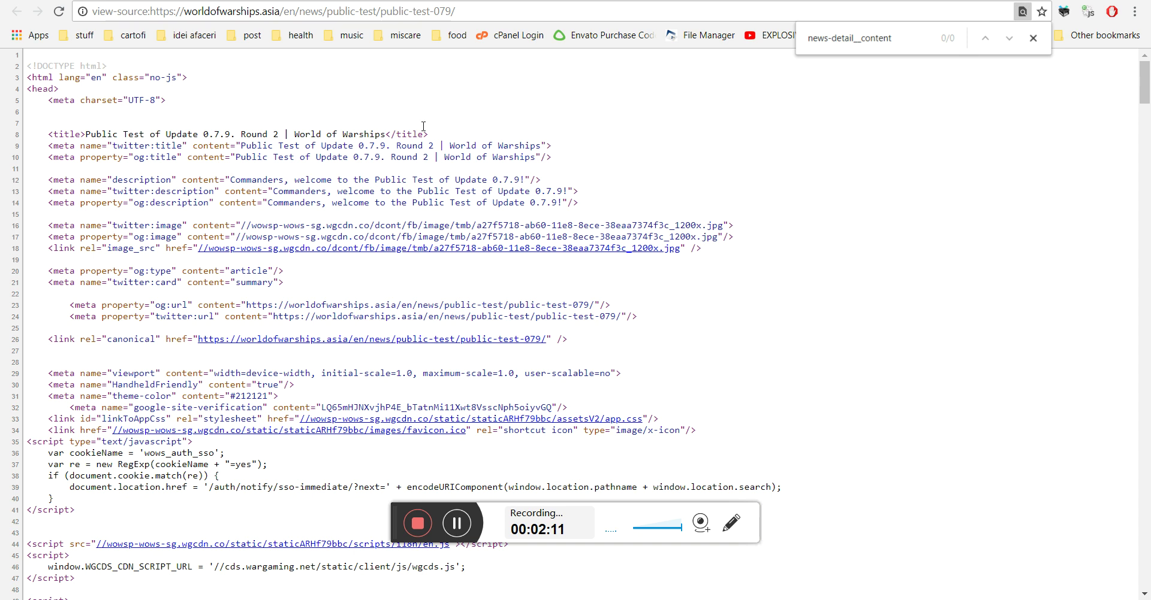
pyautogui.hotkey('ctrl', 'w')
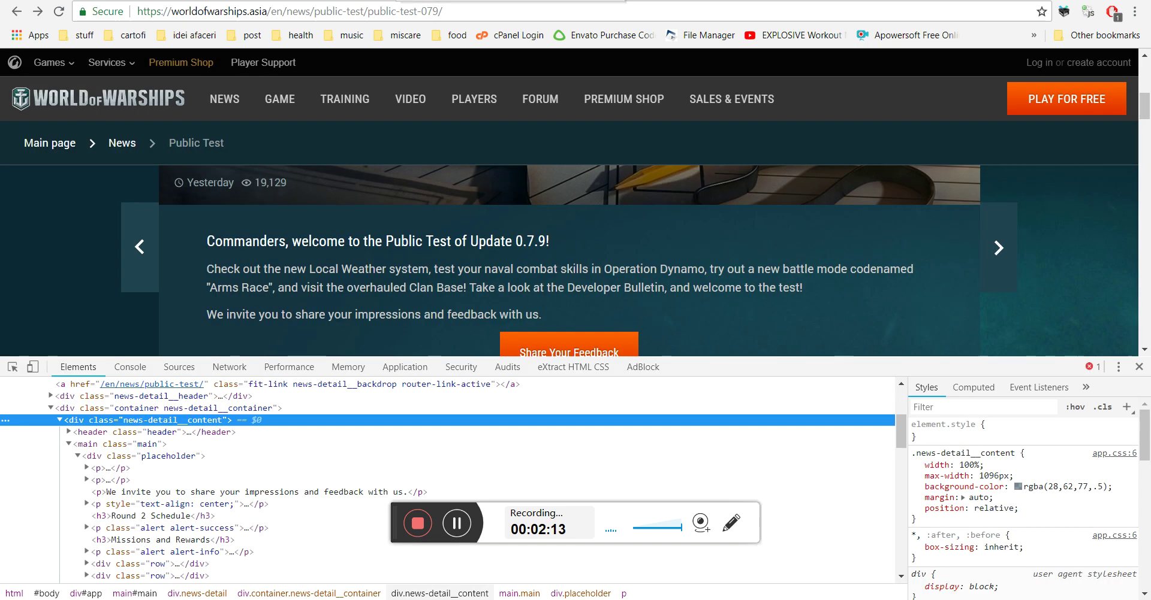
pyautogui.click(1139, 367)
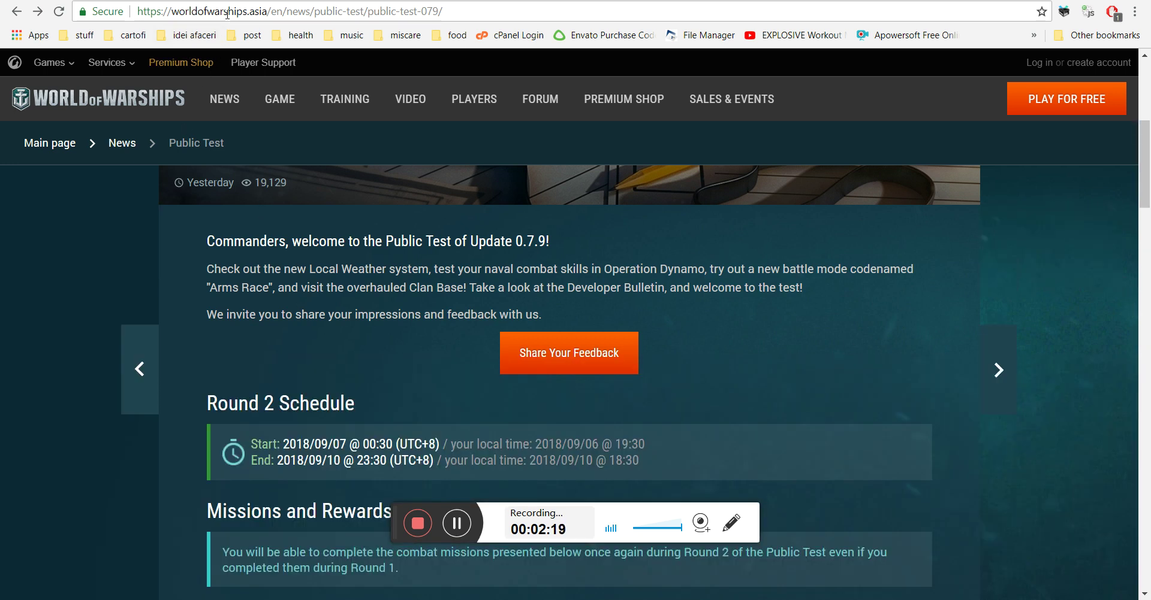
pyautogui.click(227, 13)
# Step: Paste the World of Warships article URL as the new rule's seed URL
pyautogui.hotkey('ctrl', 'Tab')
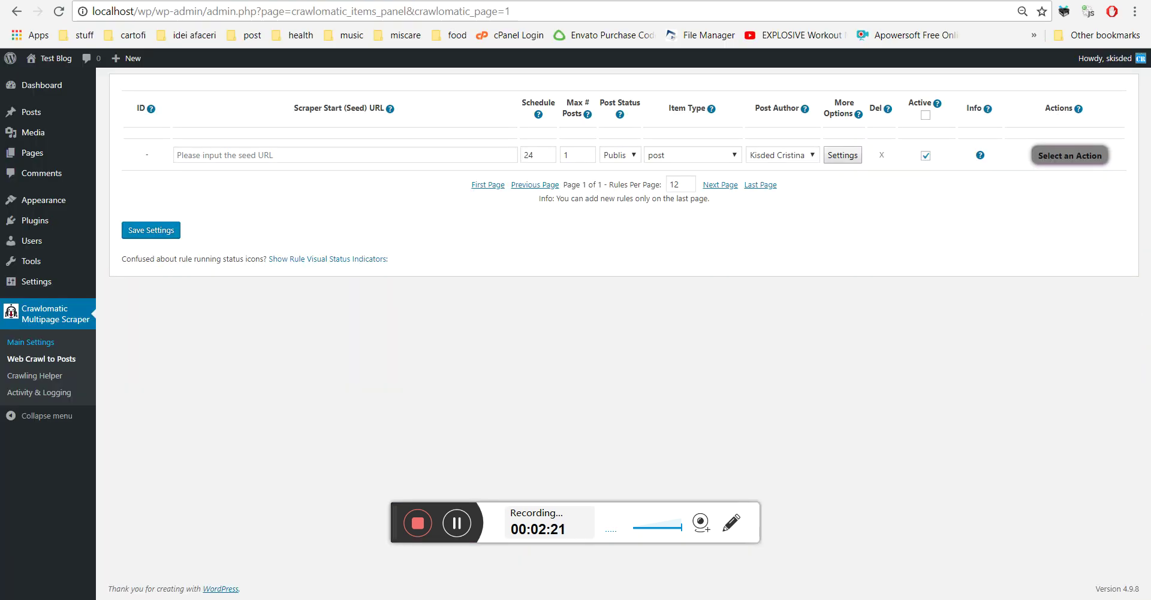
pyautogui.click(240, 161)
pyautogui.hotkey('ctrl', 'v')
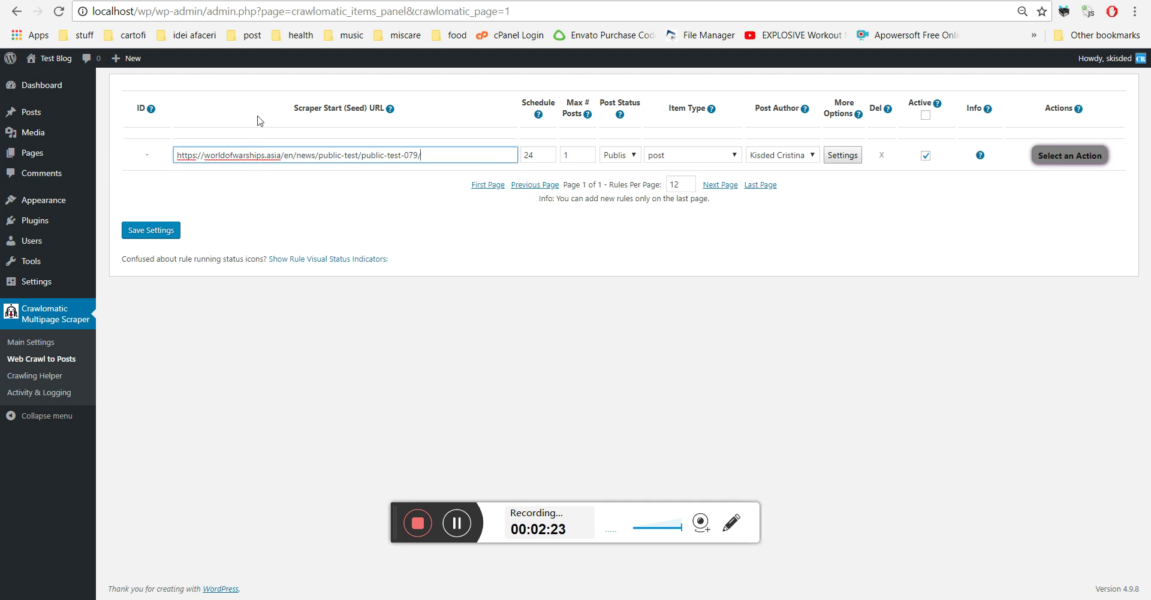
pyautogui.click(444, 258)
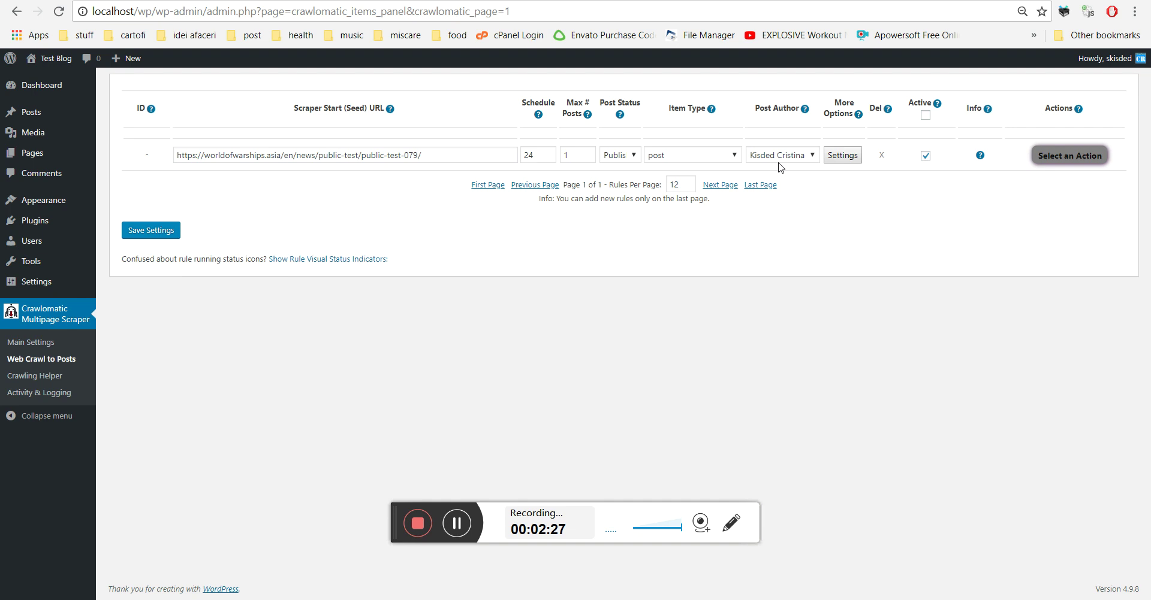
# Step: Enable 'Use PhantomJs To Parse JavaScript On Pages' in the rule's advanced settings and save
pyautogui.click(842, 155)
pyautogui.scroll(-4, 309, 315)
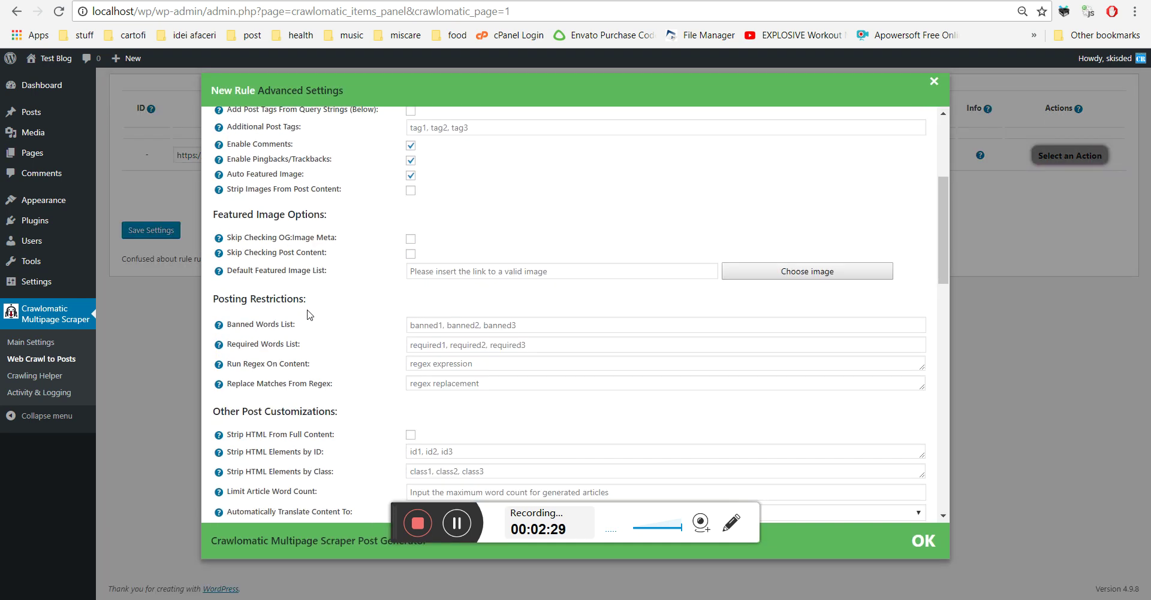
pyautogui.scroll(-1, 312, 313)
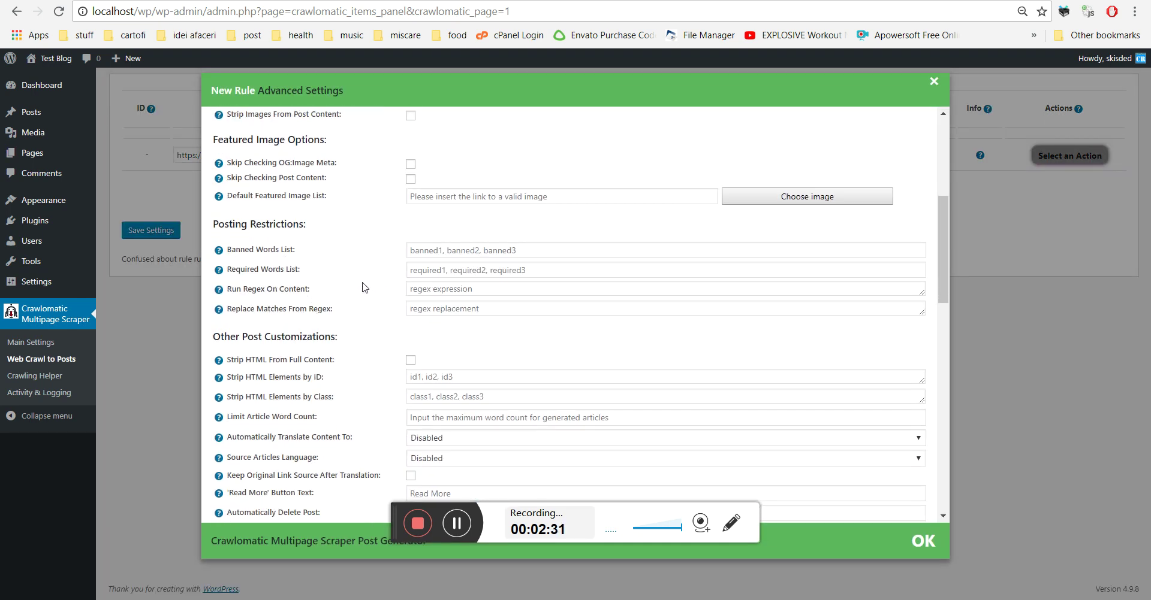
pyautogui.scroll(-6, 362, 288)
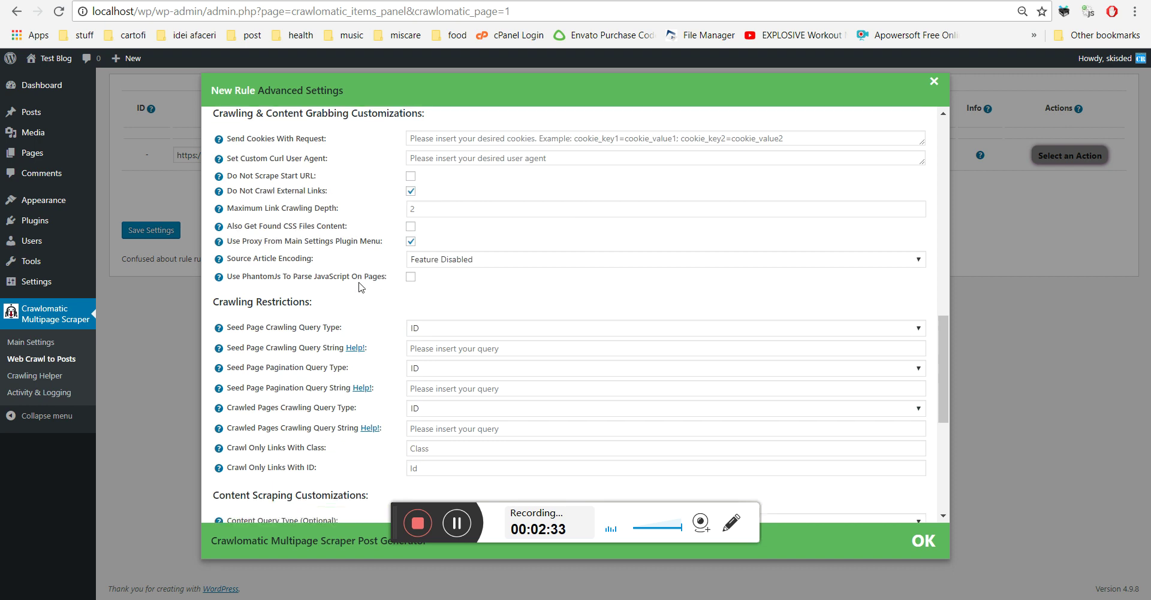
pyautogui.scroll(-6, 362, 288)
pyautogui.scroll(7, 362, 288)
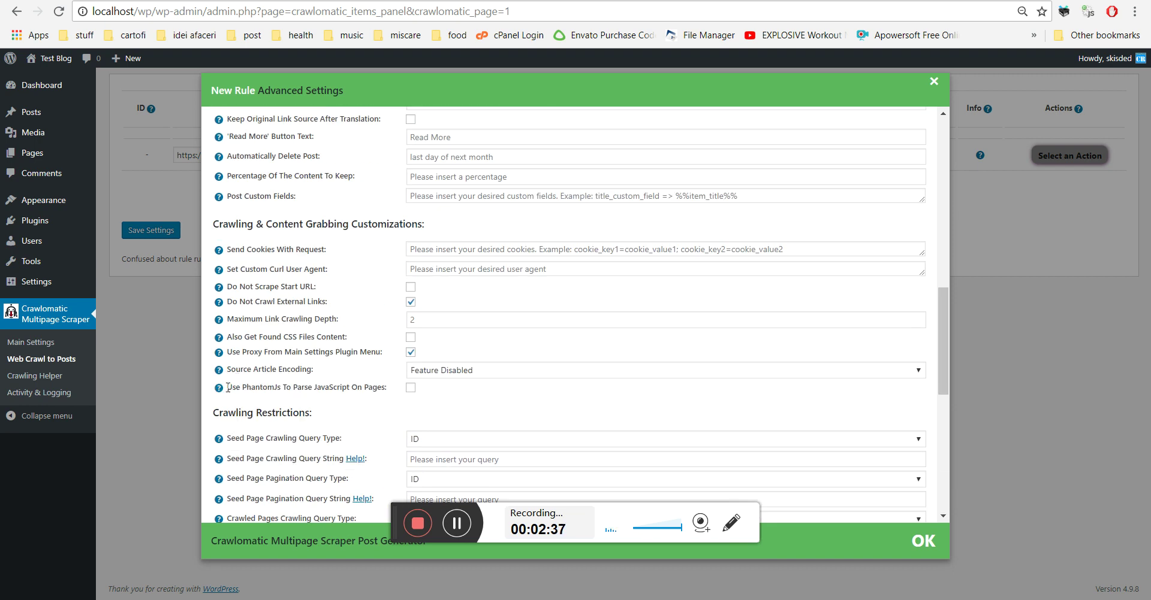
pyautogui.moveTo(227, 387); pyautogui.dragTo(385, 388)
pyautogui.click(410, 389)
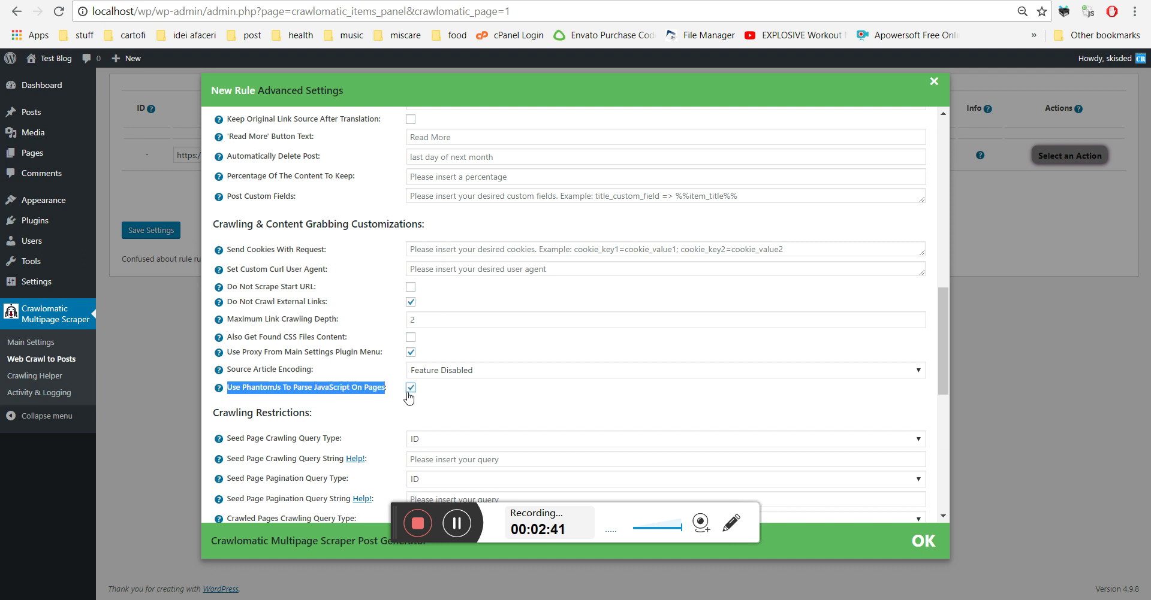
pyautogui.click(152, 230)
pyautogui.click(153, 230)
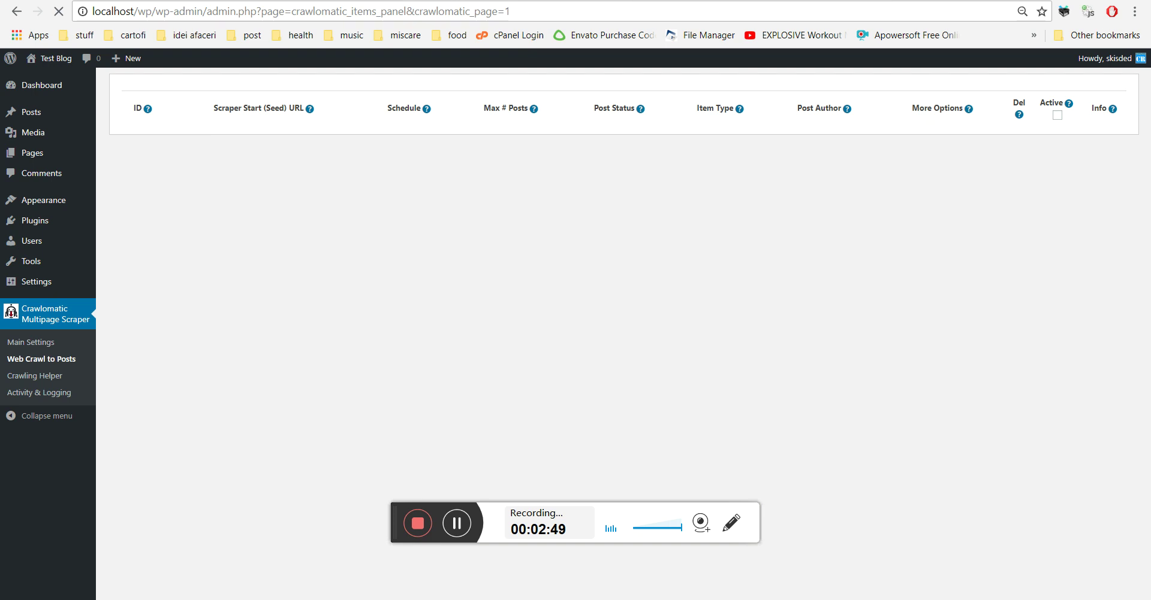
# Step: Inspect the World of Warships article and select its content div's placeholder class name
pyautogui.hotkey('alt', 'Left')
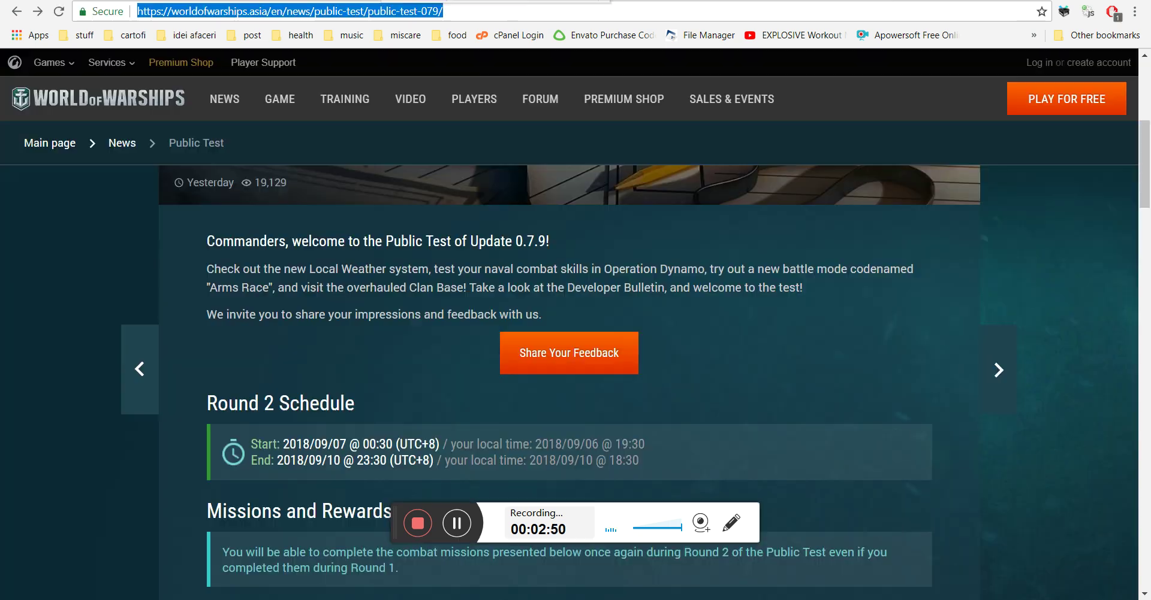
pyautogui.rightClick(269, 266)
pyautogui.click(311, 480)
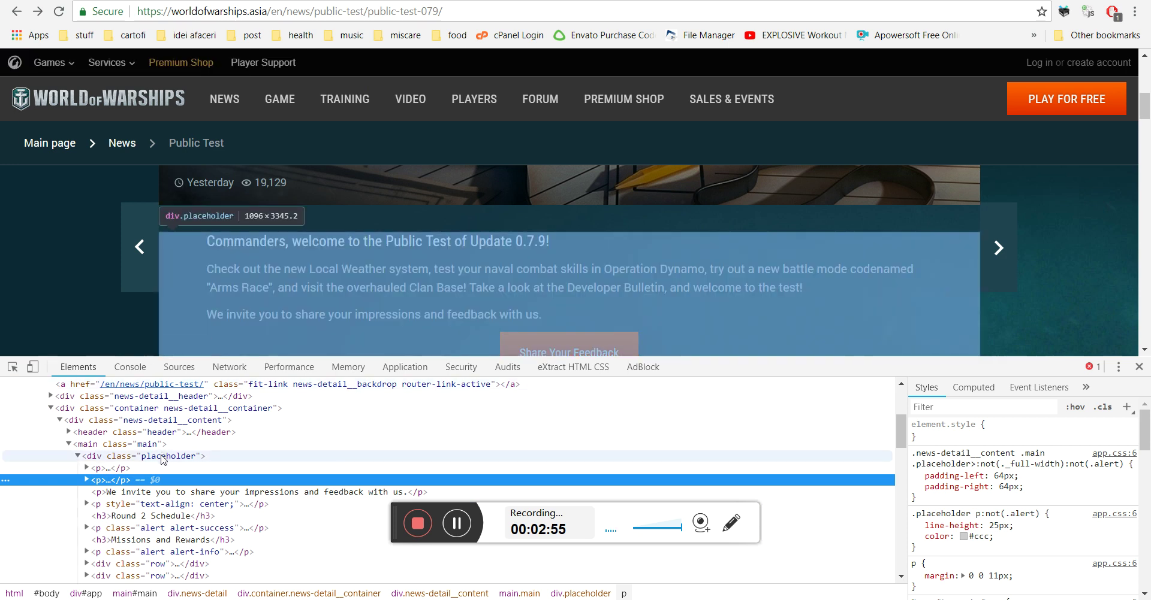
pyautogui.click(161, 456)
pyautogui.doubleClick(162, 458)
pyautogui.hotkey('ctrl', 'c')
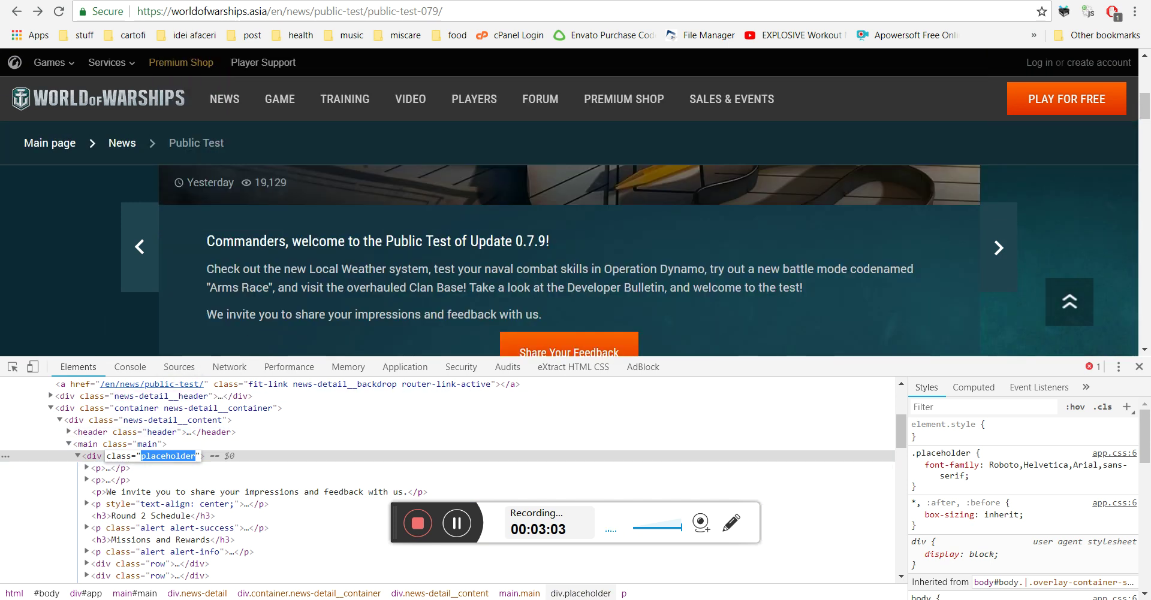
pyautogui.hotkey('ctrl', 'Tab')
# Step: Set rule 0's Content Query Type to Class and Content Query String to 'placeholder'
pyautogui.click(845, 144)
pyautogui.scroll(-3, 337, 335)
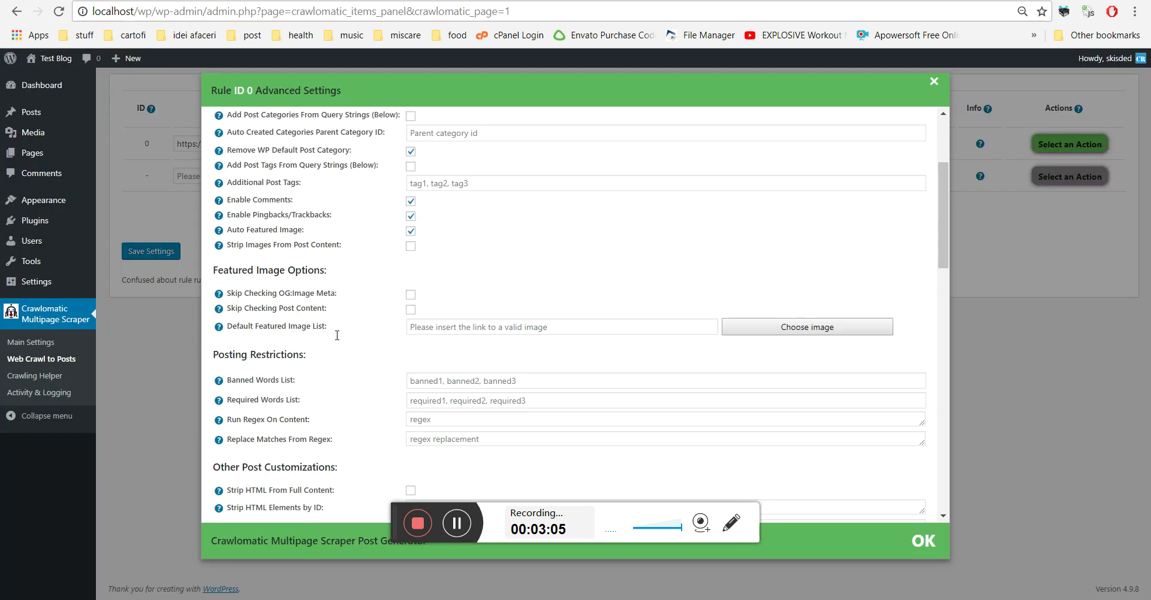
pyautogui.scroll(-15, 336, 336)
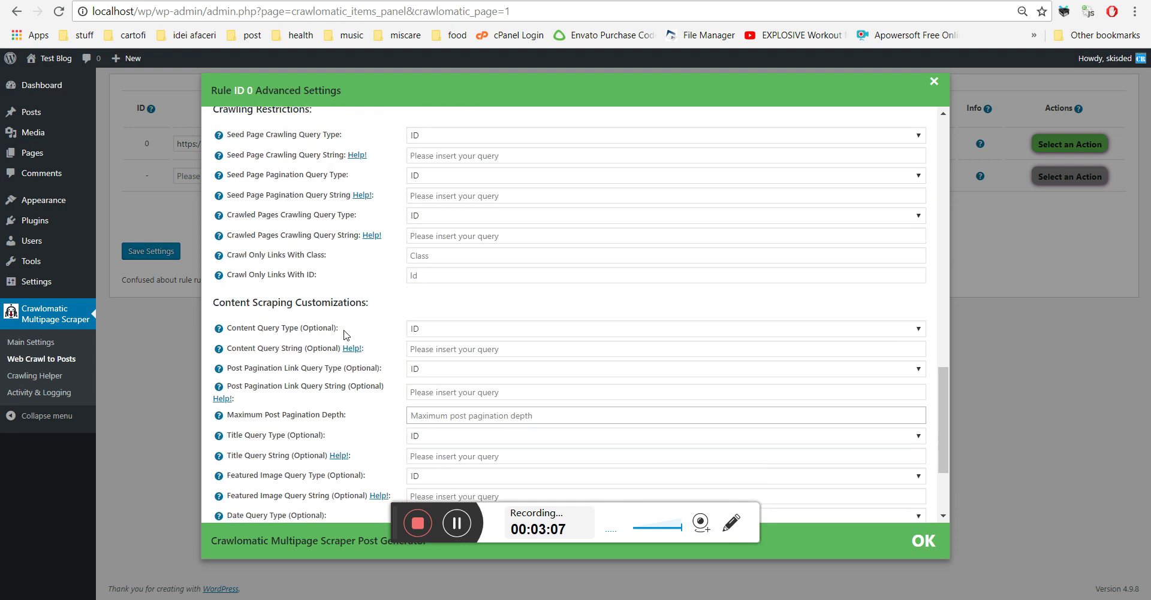
pyautogui.click(434, 328)
pyautogui.click(432, 352)
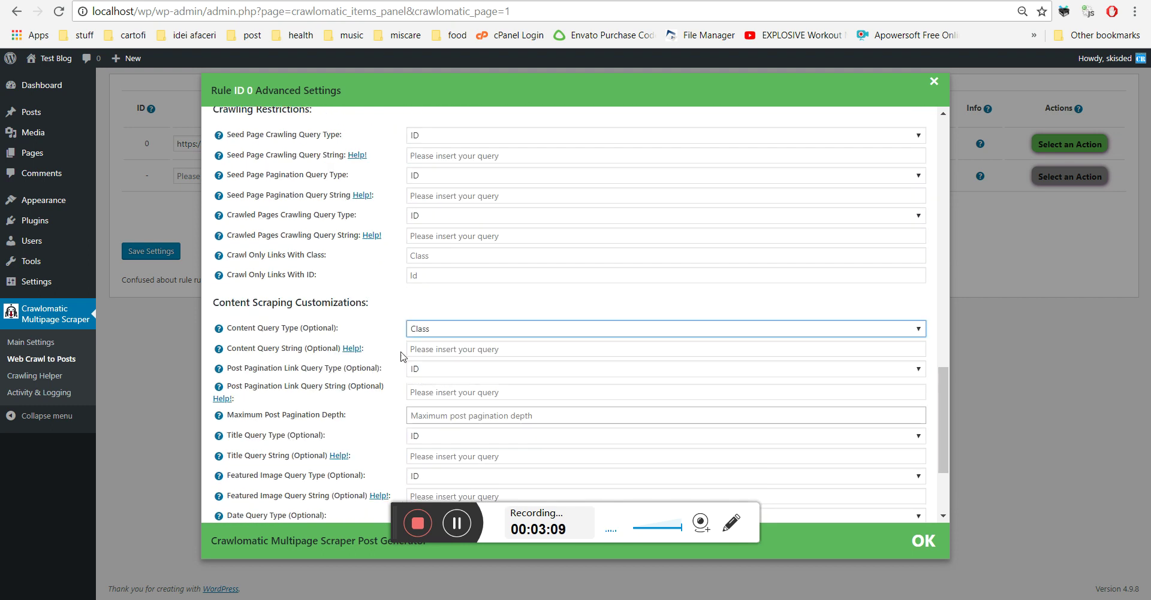
pyautogui.click(420, 349)
pyautogui.hotkey('ctrl', 'v')
pyautogui.moveTo(230, 348); pyautogui.dragTo(325, 352)
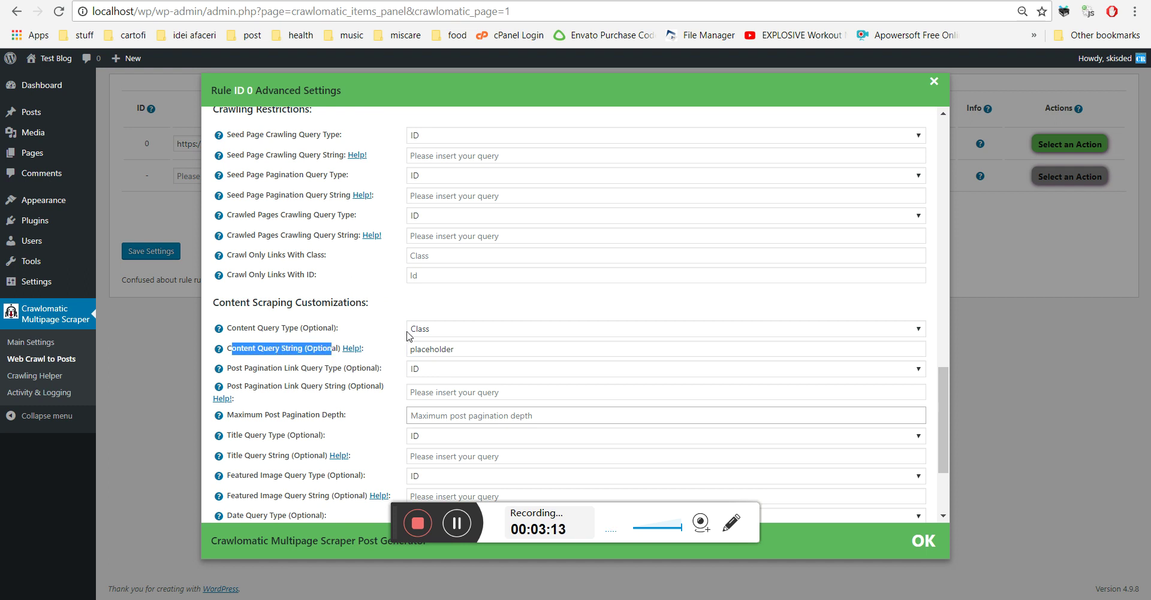
pyautogui.moveTo(247, 329); pyautogui.dragTo(314, 326)
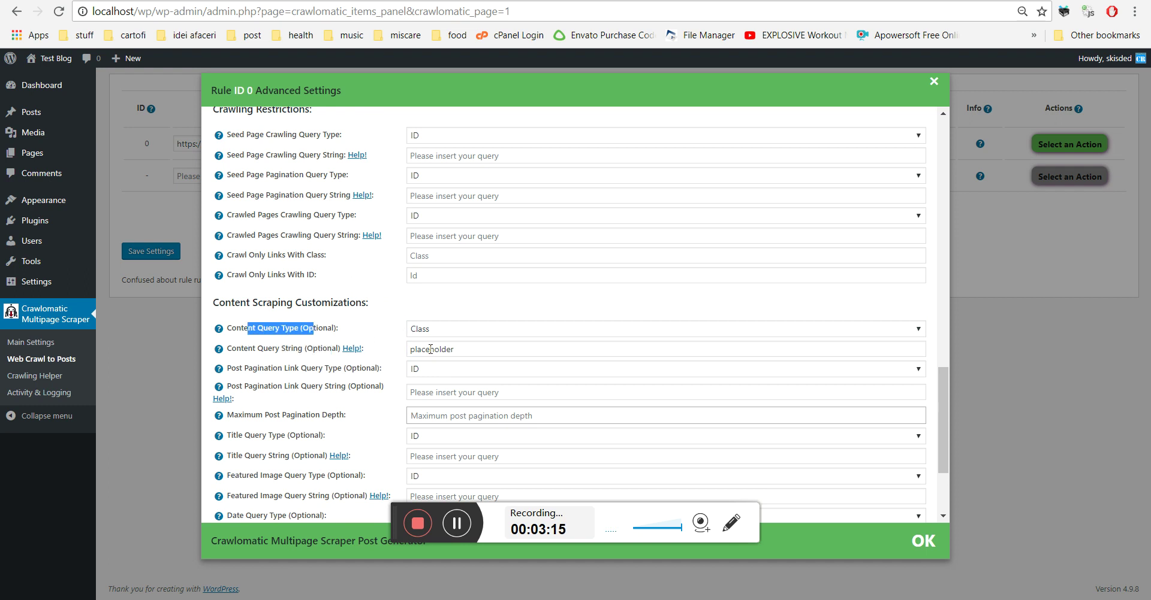
pyautogui.click(326, 343)
pyautogui.hotkey('alt', 'Tab')
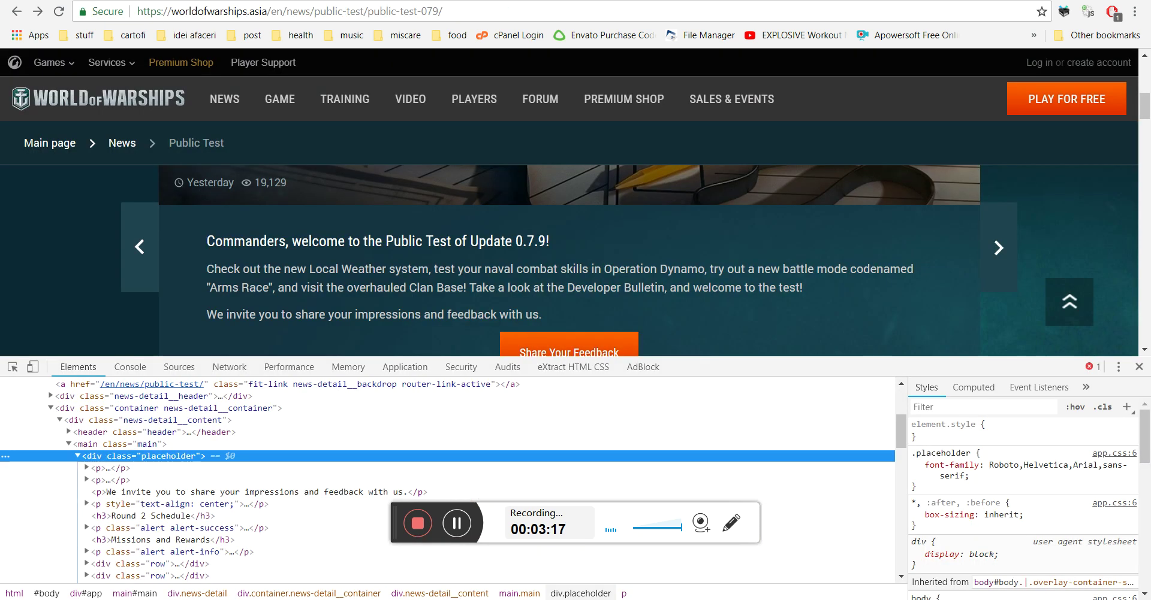
pyautogui.hotkey('ctrl', 'w')
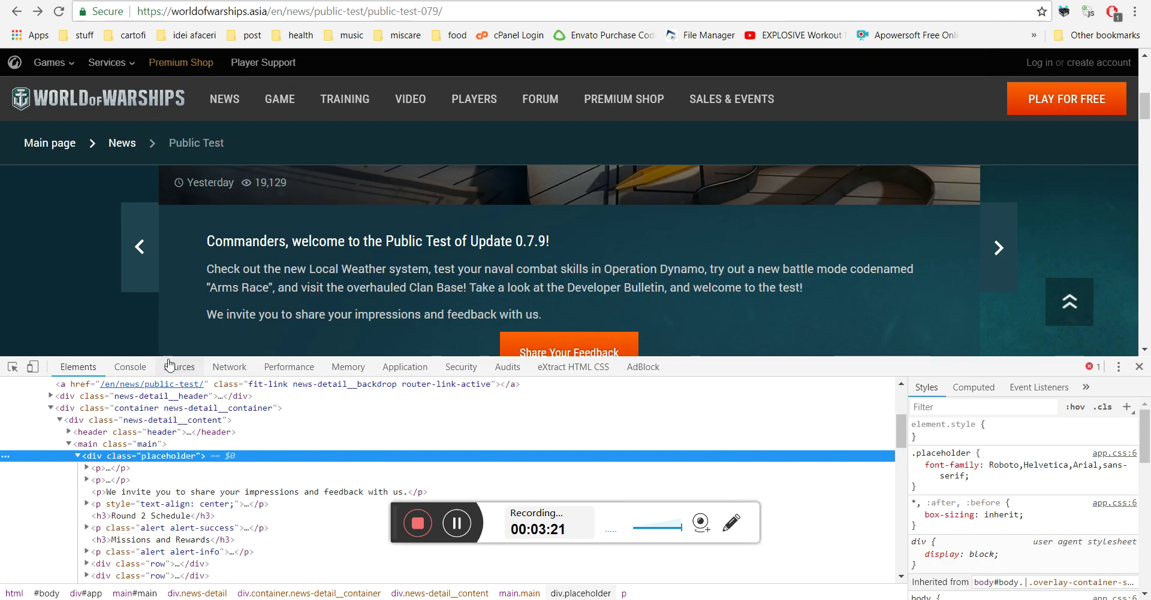
pyautogui.hotkey('ctrl', 'Tab')
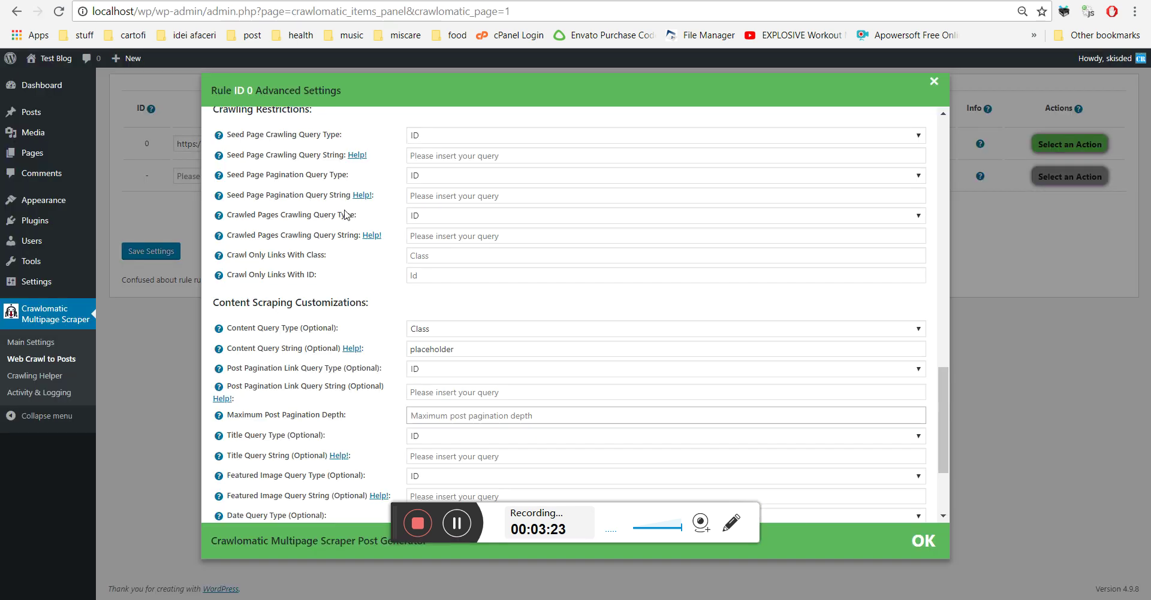
pyautogui.scroll(3, 180, 317)
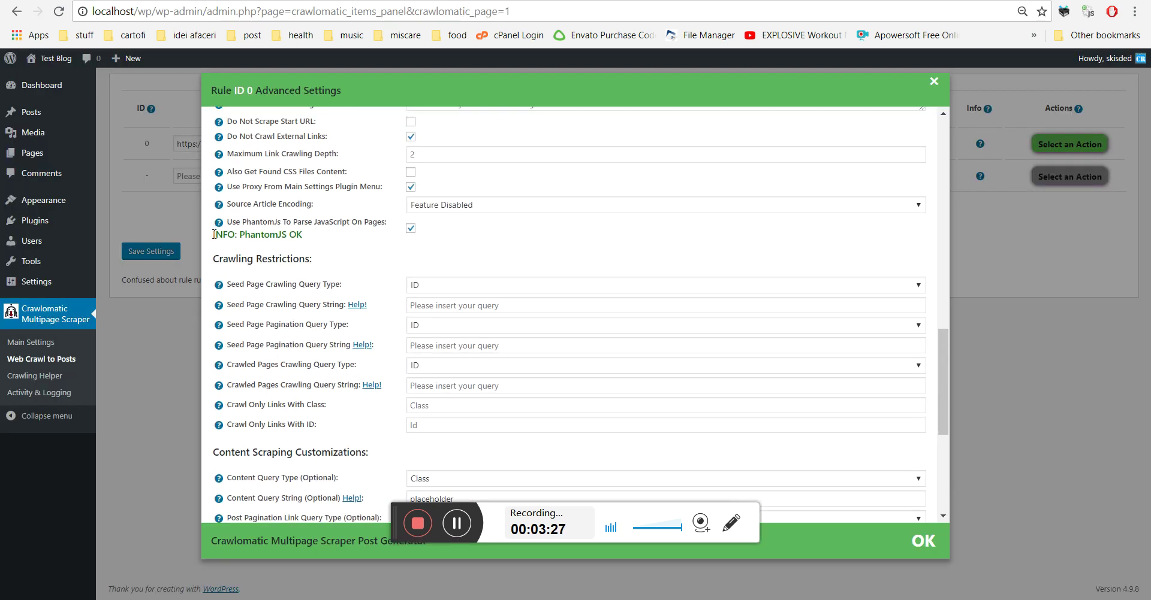
pyautogui.moveTo(214, 234); pyautogui.dragTo(296, 235)
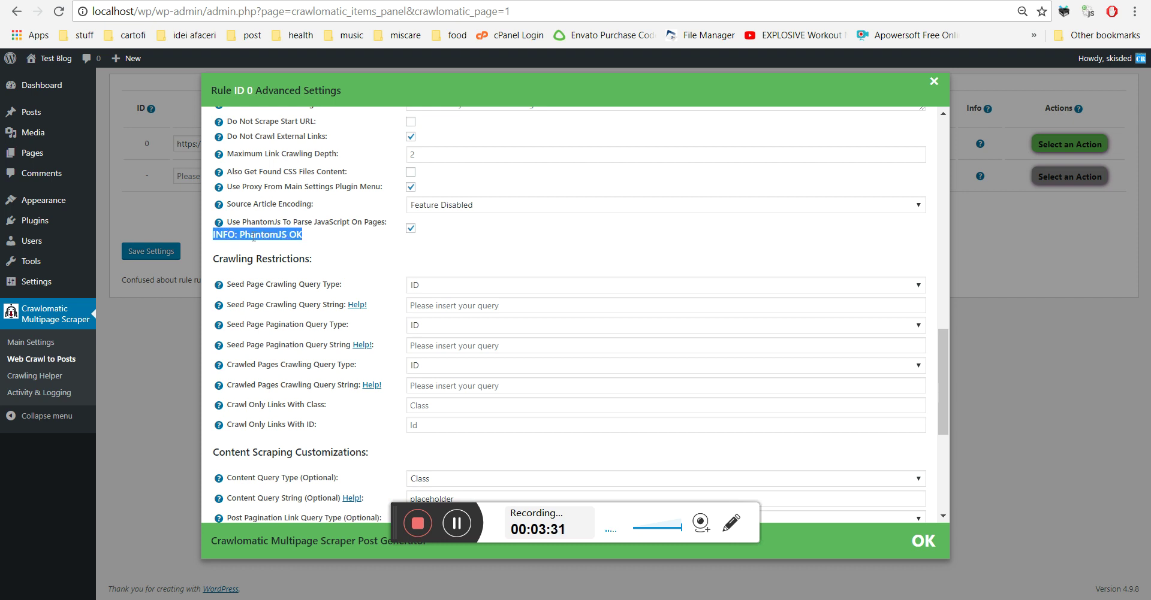
pyautogui.moveTo(214, 235); pyautogui.dragTo(306, 240)
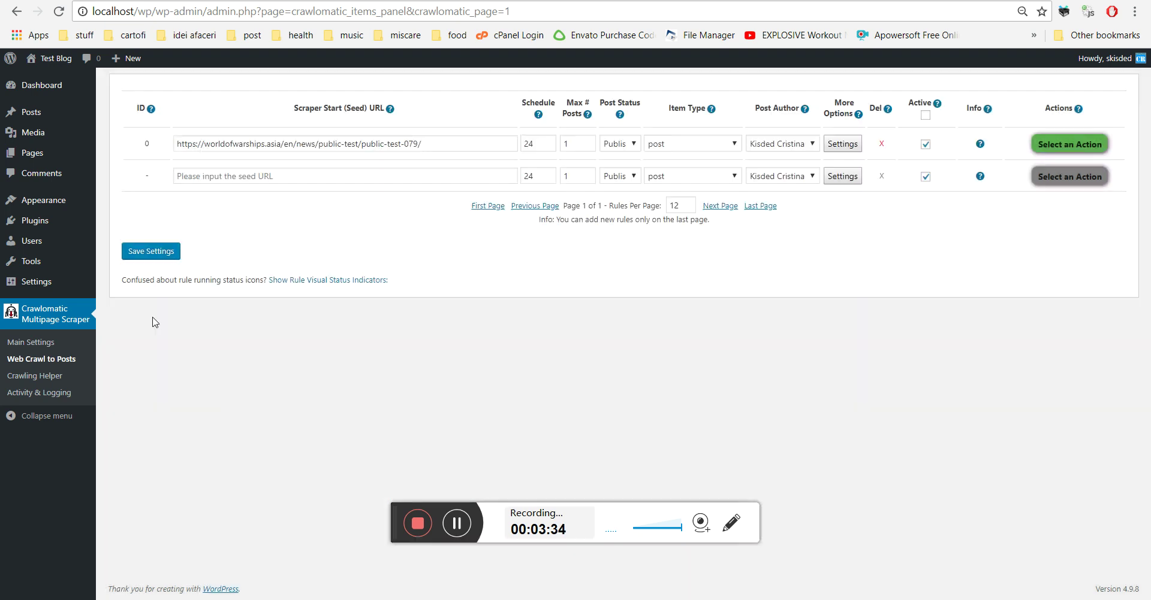
pyautogui.click(153, 321)
# Step: Save rule 0, then run it with Run This Rule Now and confirm
pyautogui.click(161, 255)
pyautogui.moveTo(980, 145)
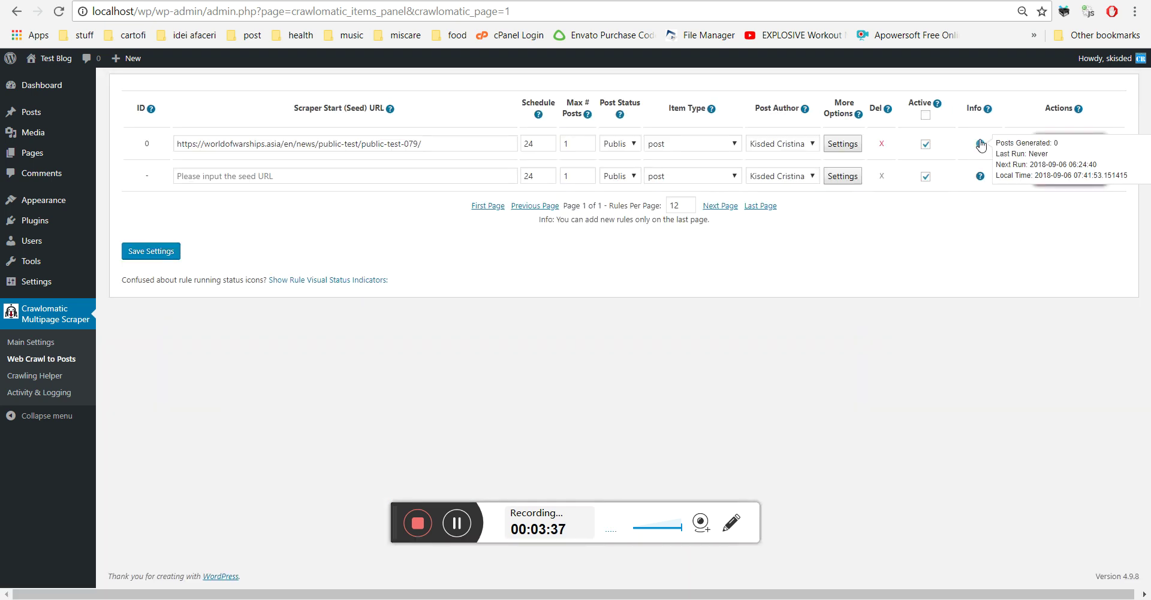
pyautogui.click(1056, 145)
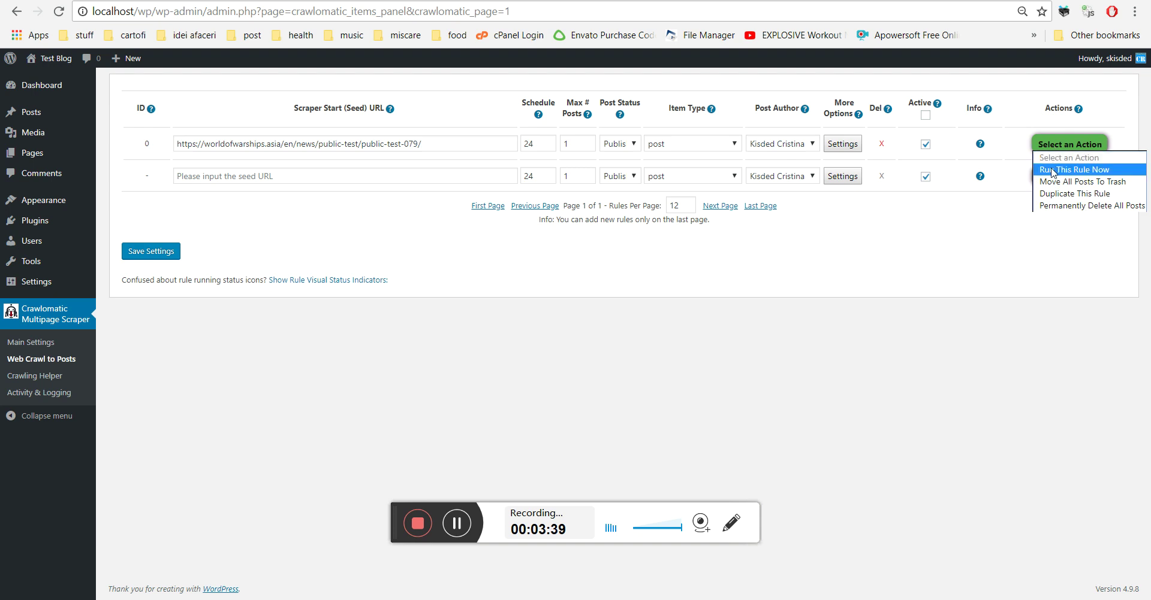
pyautogui.click(1051, 170)
pyautogui.press('Return')
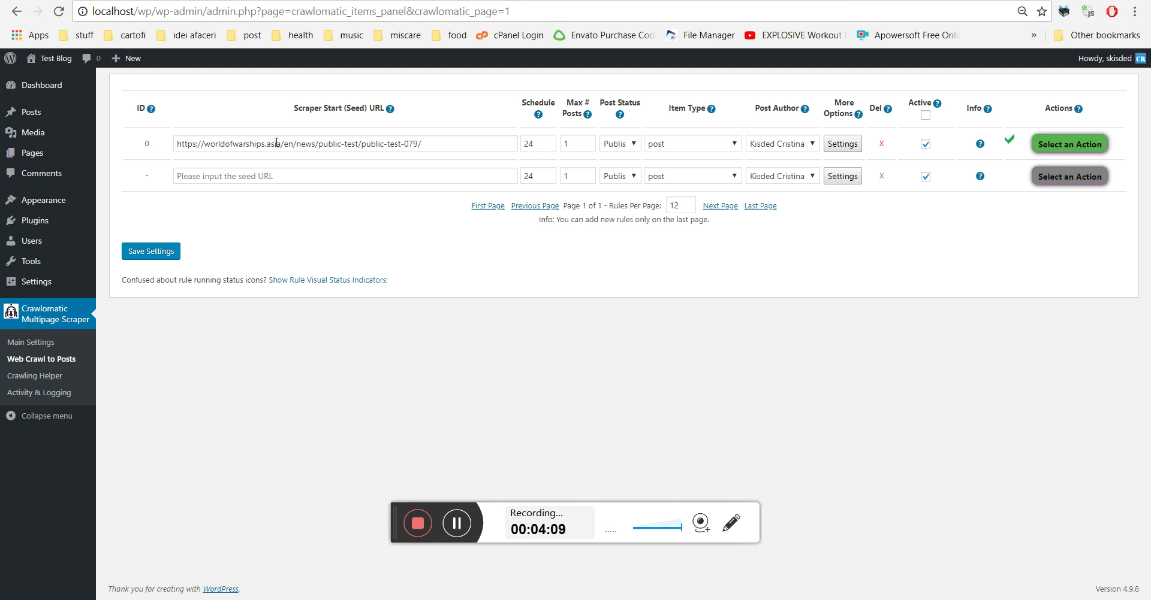
pyautogui.rightClick(49, 67)
# Step: Open the imported 'Public Test of Update 0.7.9' post on Test Blog and compare it with the original article
pyautogui.press('Escape')
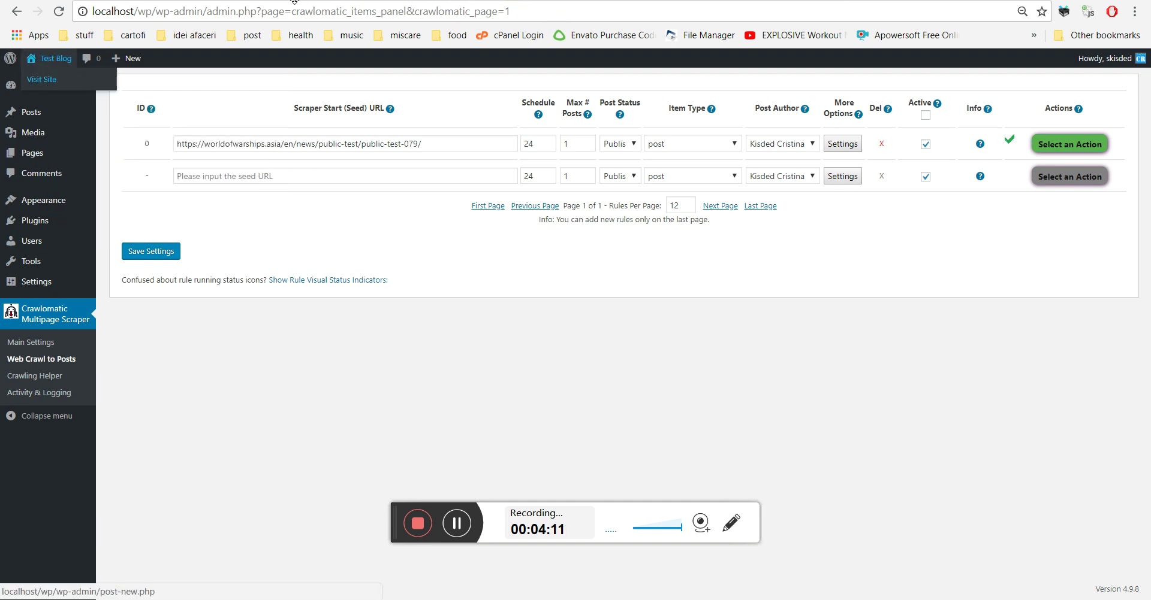
pyautogui.click(49, 67)
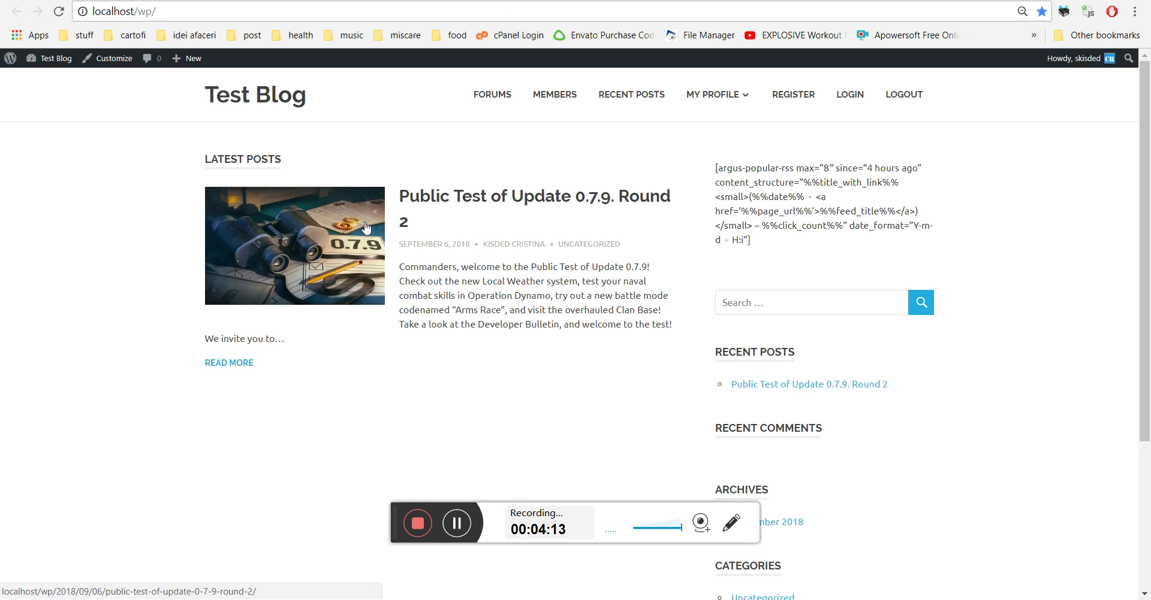
pyautogui.click(438, 207)
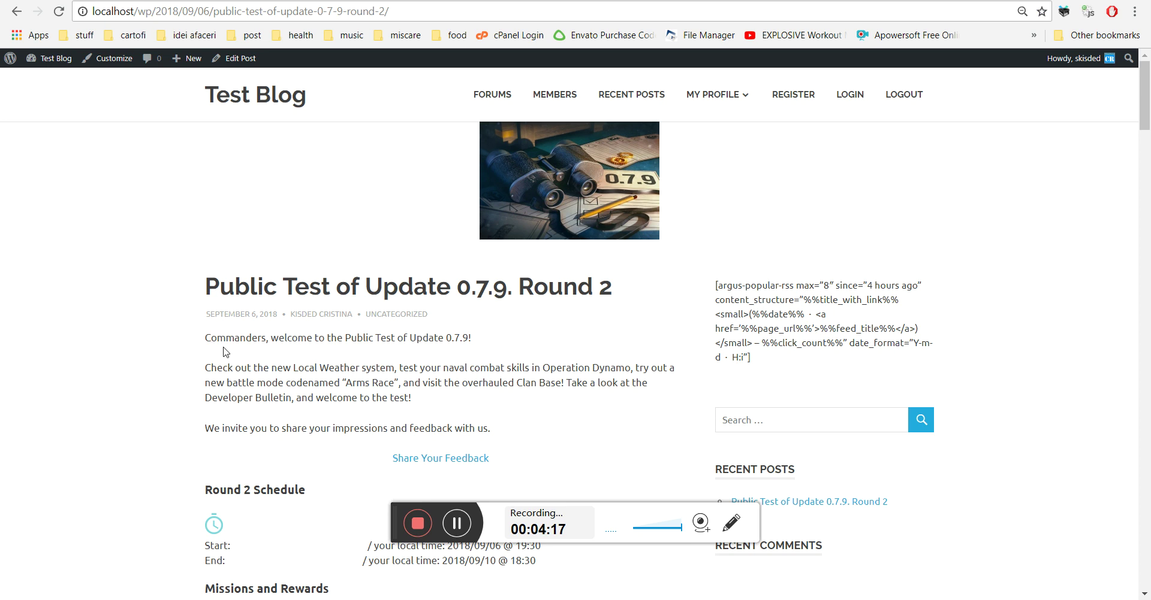
pyautogui.moveTo(223, 340); pyautogui.dragTo(468, 339)
pyautogui.hotkey('ctrl', 'Tab')
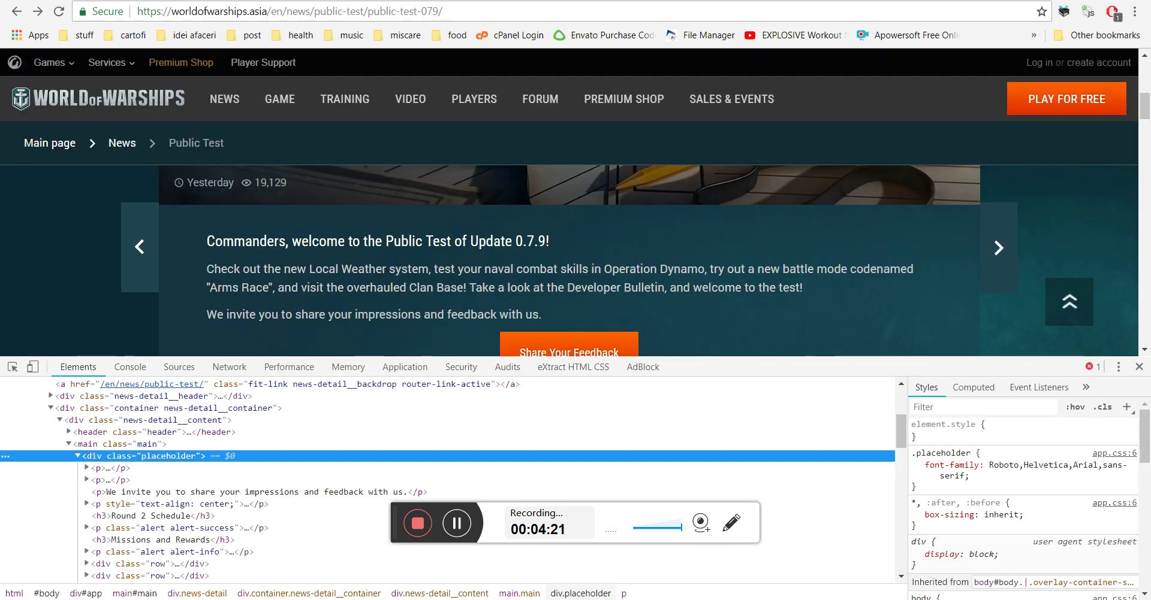
pyautogui.moveTo(224, 243); pyautogui.dragTo(549, 241)
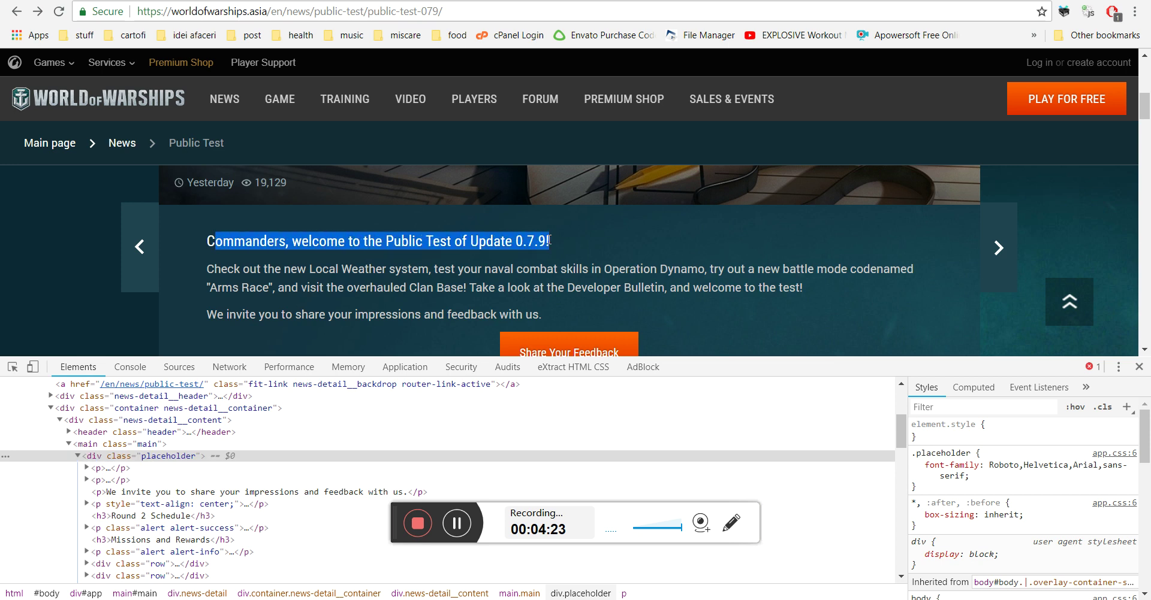
pyautogui.hotkey('ctrl', 'Tab')
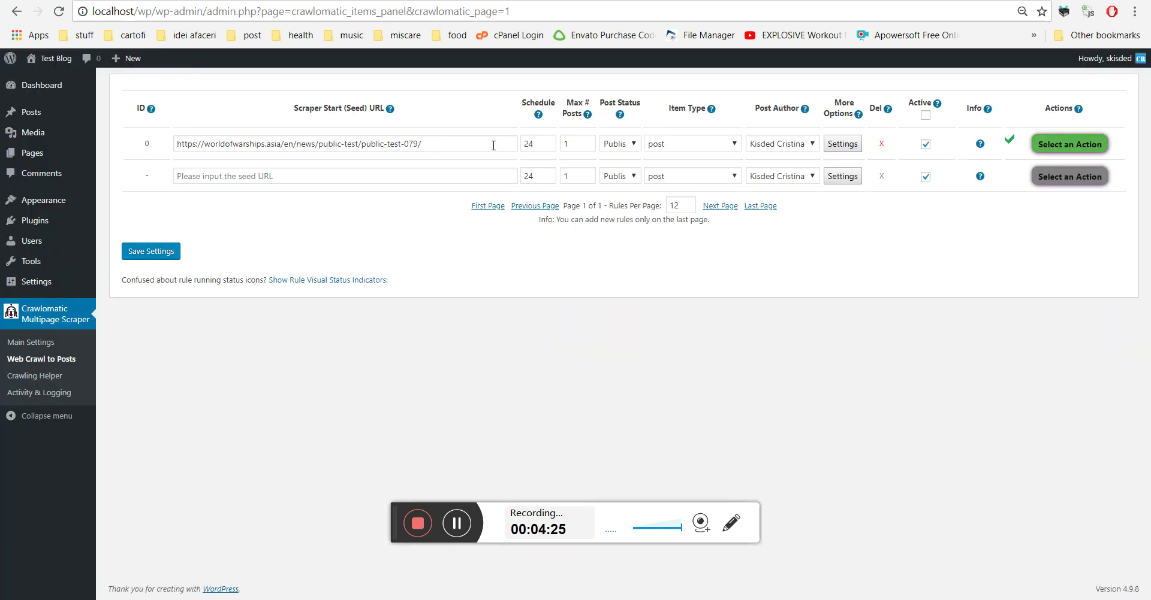
# Step: Check the PhantomJS OK status in rule 0's advanced settings
pyautogui.click(843, 144)
pyautogui.scroll(-10, 293, 309)
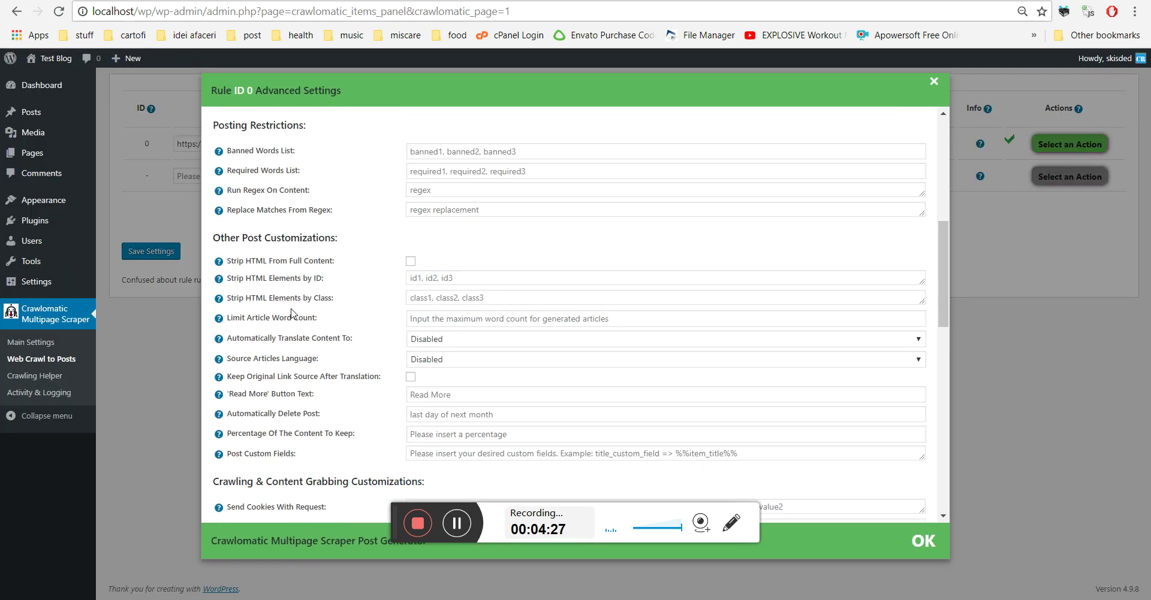
pyautogui.scroll(-10, 293, 310)
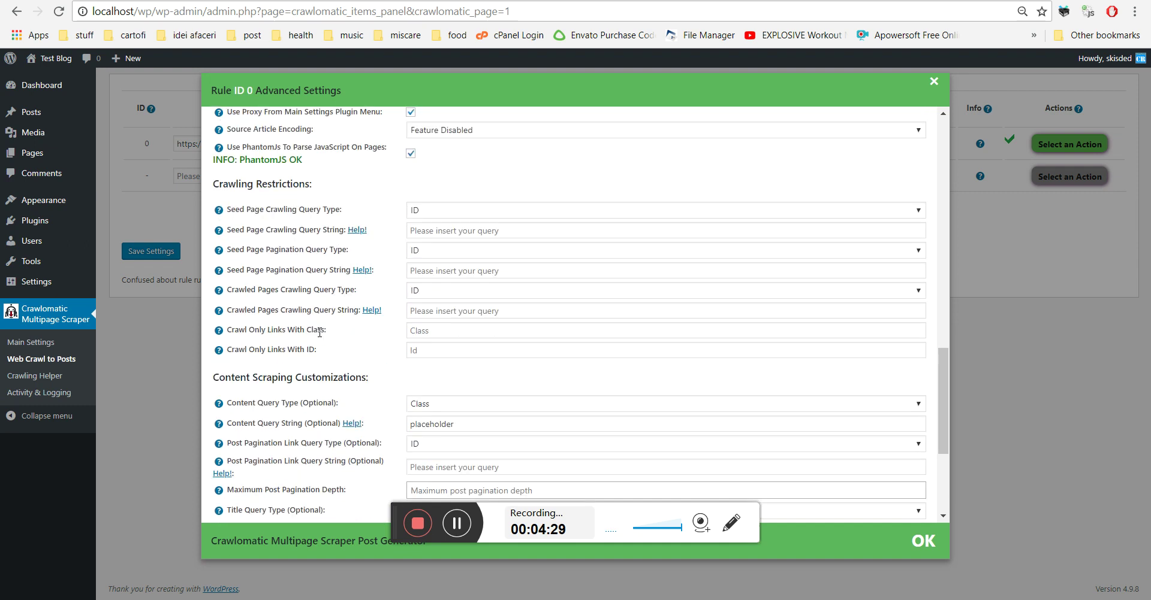
pyautogui.scroll(5, 319, 337)
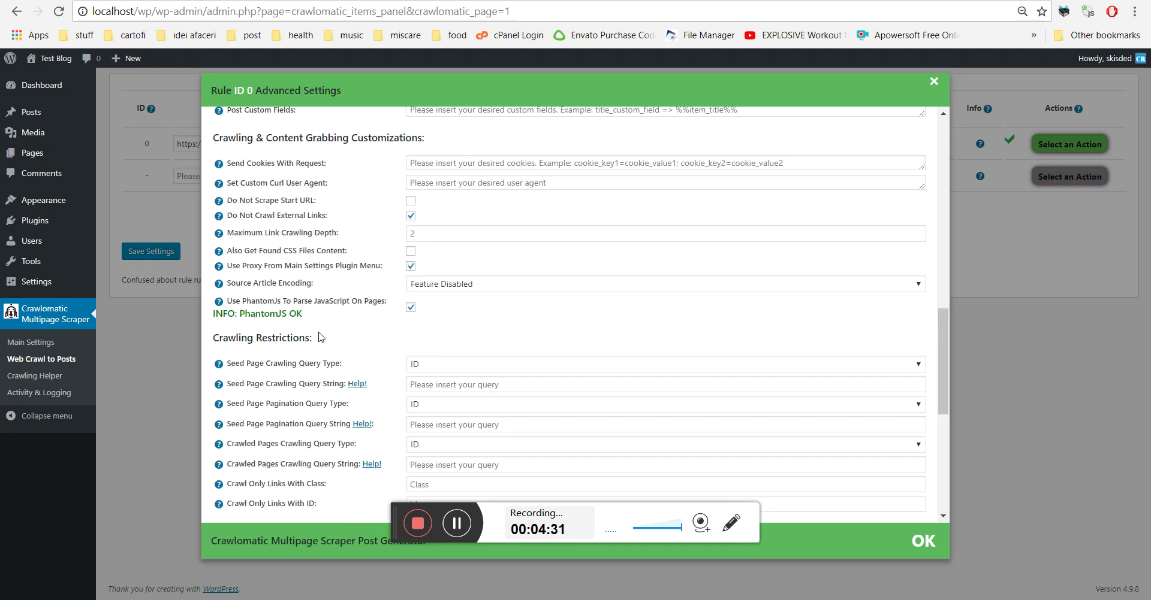
pyautogui.moveTo(242, 314); pyautogui.dragTo(303, 315)
# Step: Open Crawlomatic Main Settings in a new tab and switch to it
pyautogui.rightClick(31, 342)
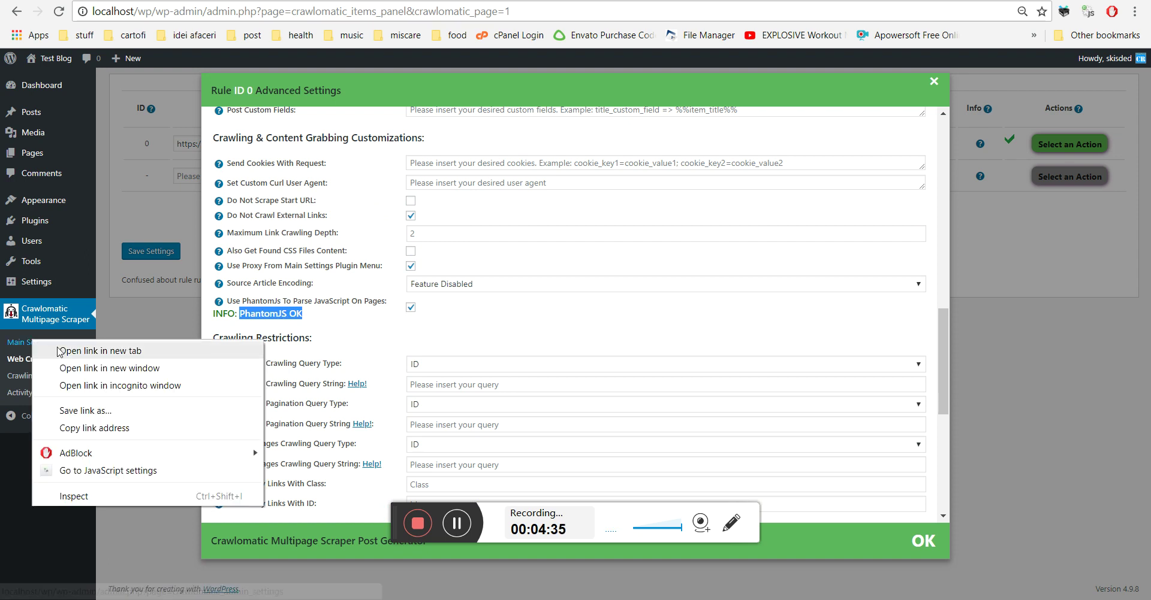
pyautogui.click(66, 352)
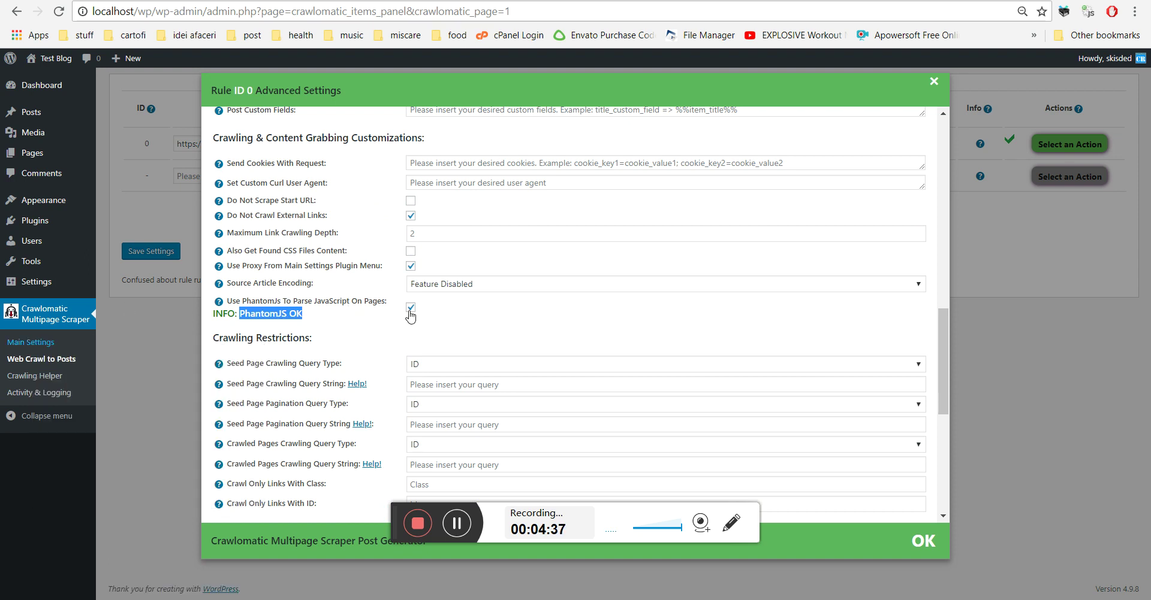
pyautogui.hotkey('ctrl', 'Tab')
pyautogui.scroll(-15, 418, 367)
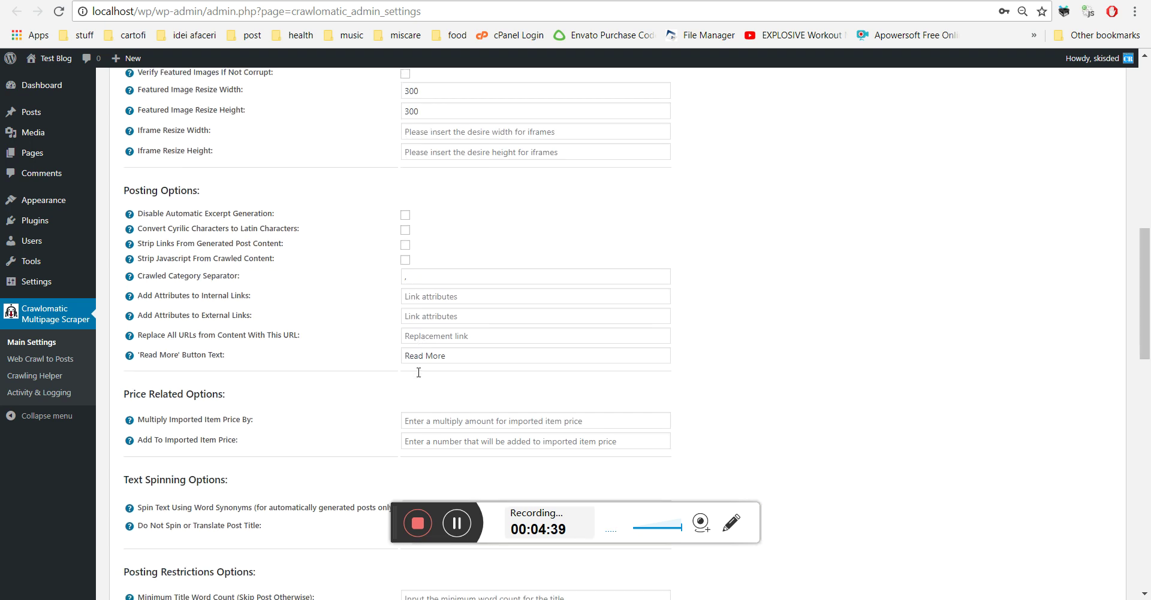
# Step: Change the PhantomJS path to C:\phantomjsx.exe and save the settings
pyautogui.scroll(-8, 418, 366)
pyautogui.scroll(4, 440, 277)
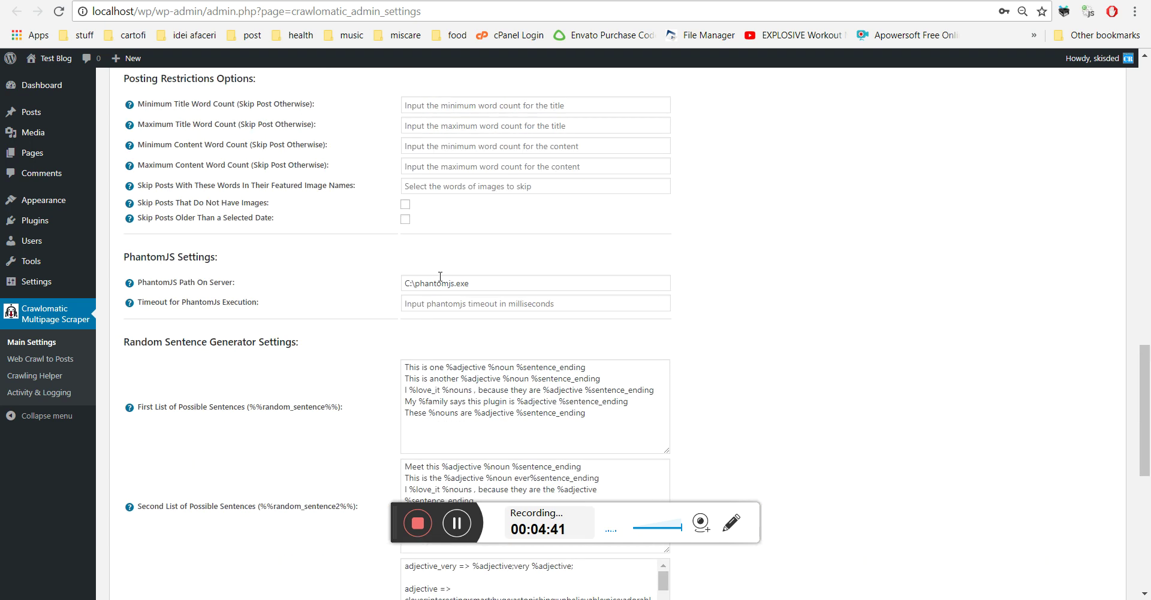
pyautogui.click(456, 284)
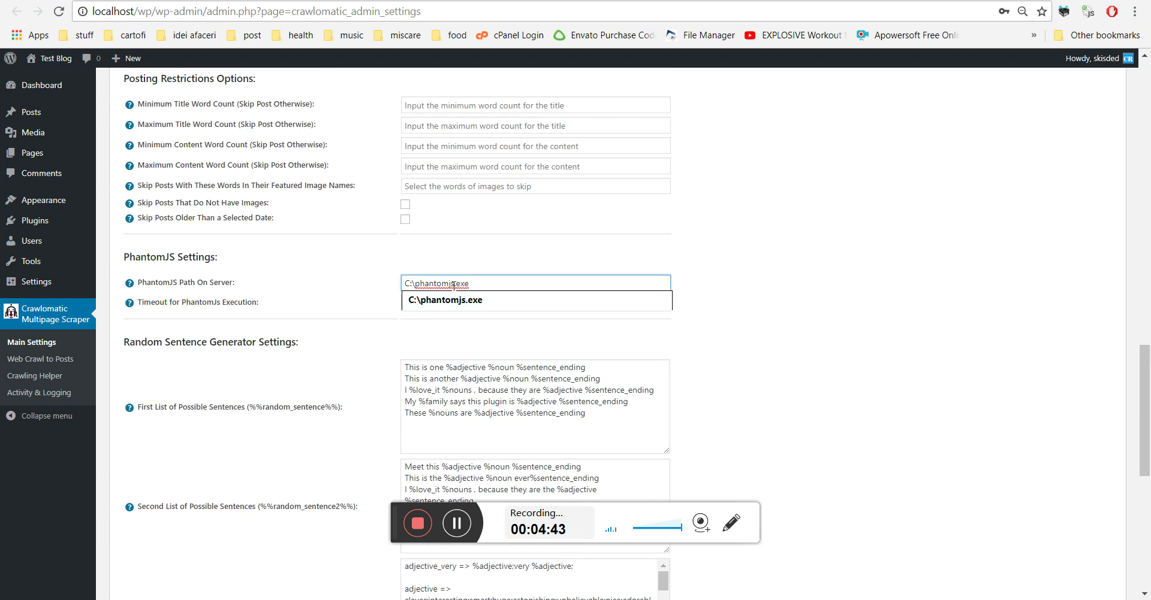
pyautogui.write('x')
pyautogui.click(441, 268)
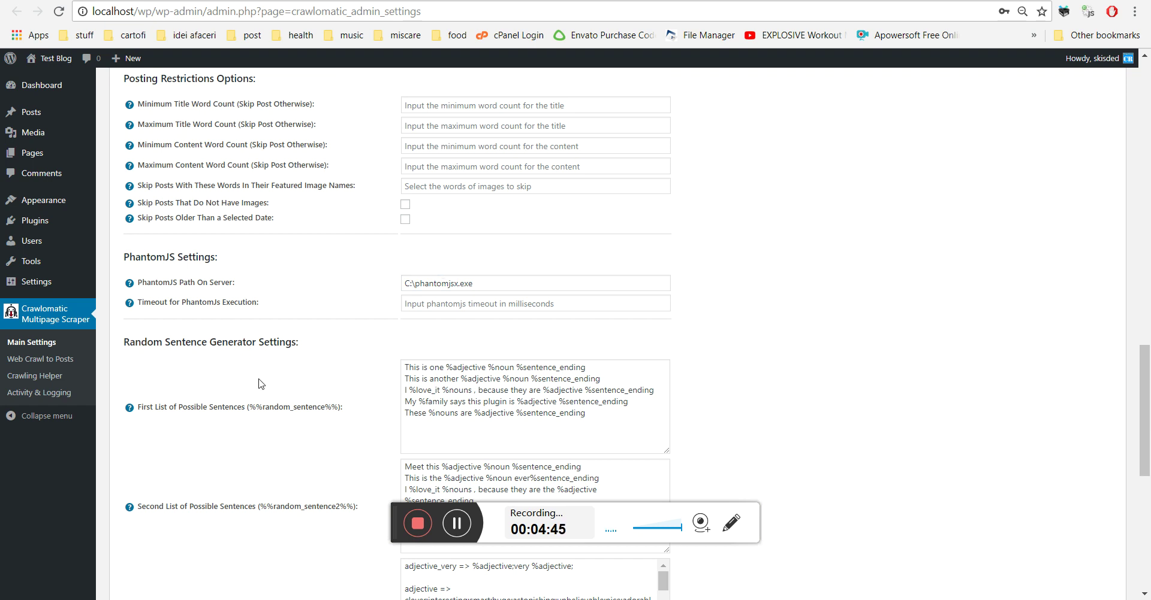
pyautogui.scroll(-8, 261, 384)
pyautogui.click(175, 454)
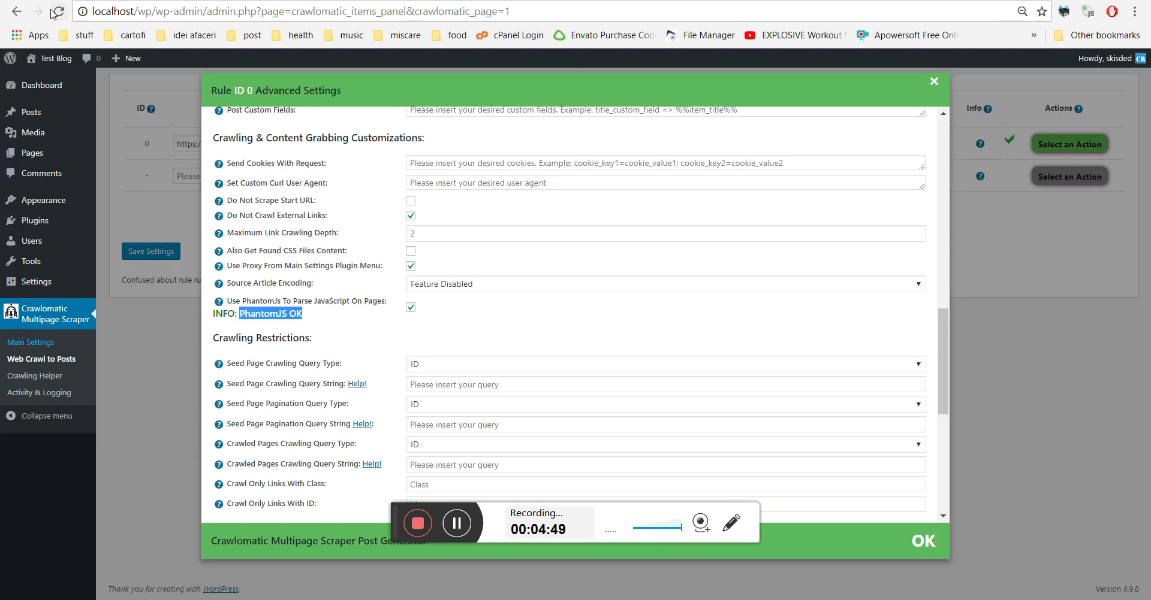
# Step: Reload the rules, confirm rule 0 reports PhantomJS not found, and open the installation guide
pyautogui.click(55, 12)
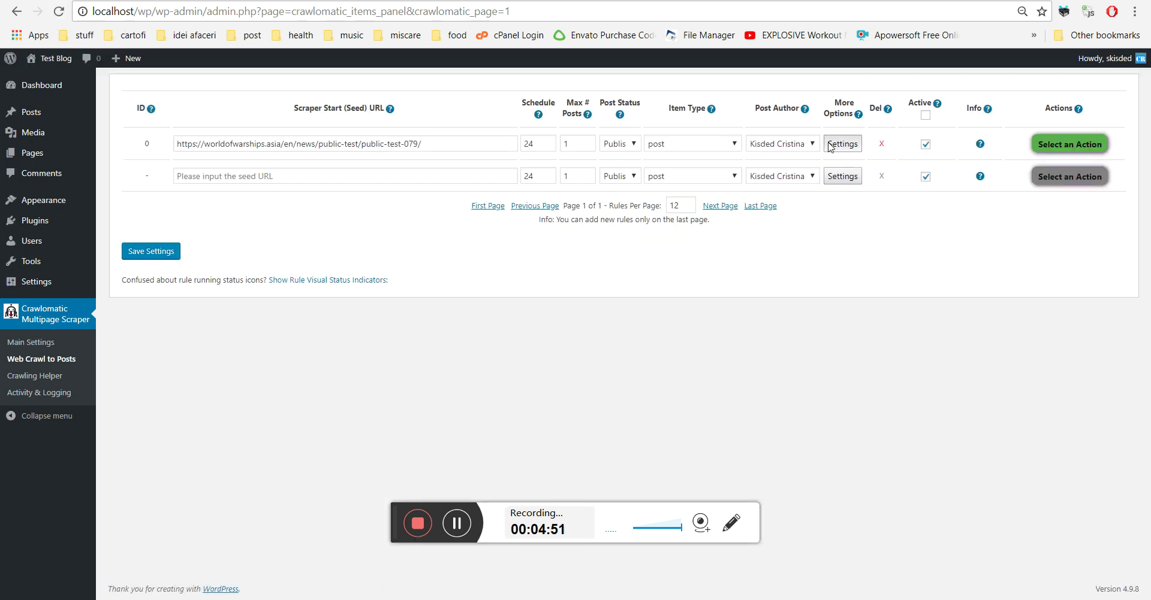
pyautogui.click(830, 147)
pyautogui.scroll(-15, 336, 323)
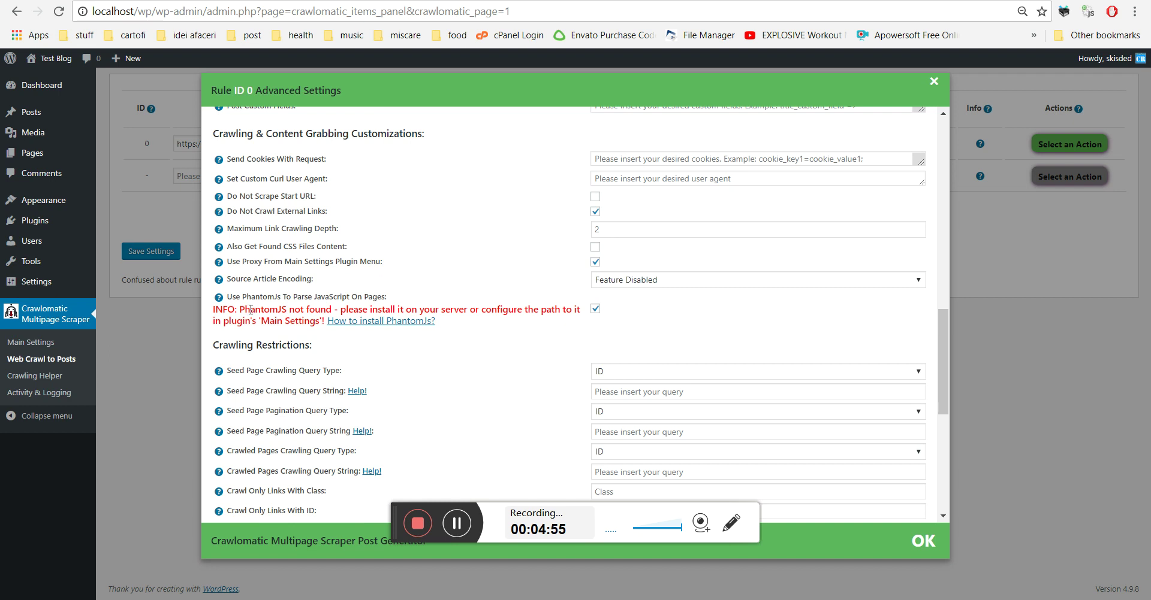
pyautogui.moveTo(246, 310); pyautogui.dragTo(432, 323)
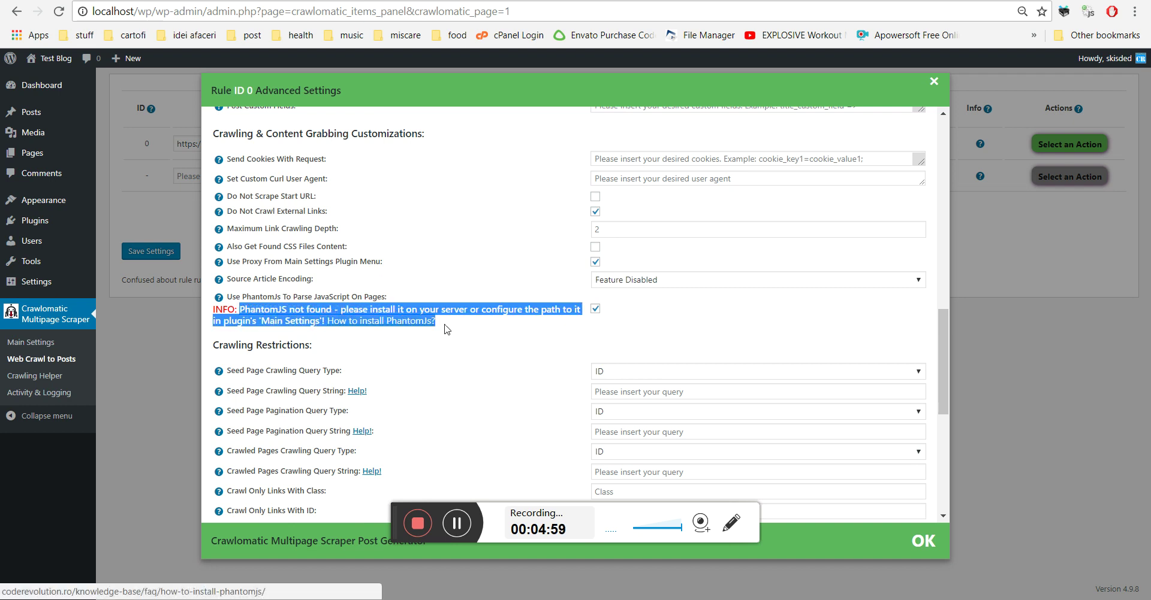
pyautogui.click(487, 323)
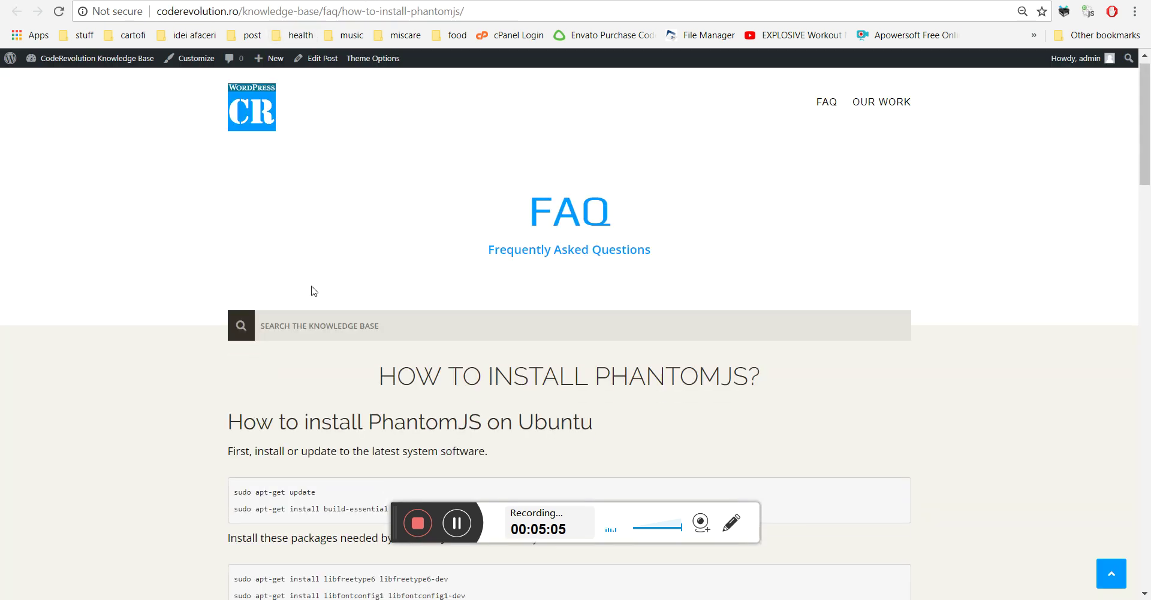
pyautogui.scroll(-15, 306, 289)
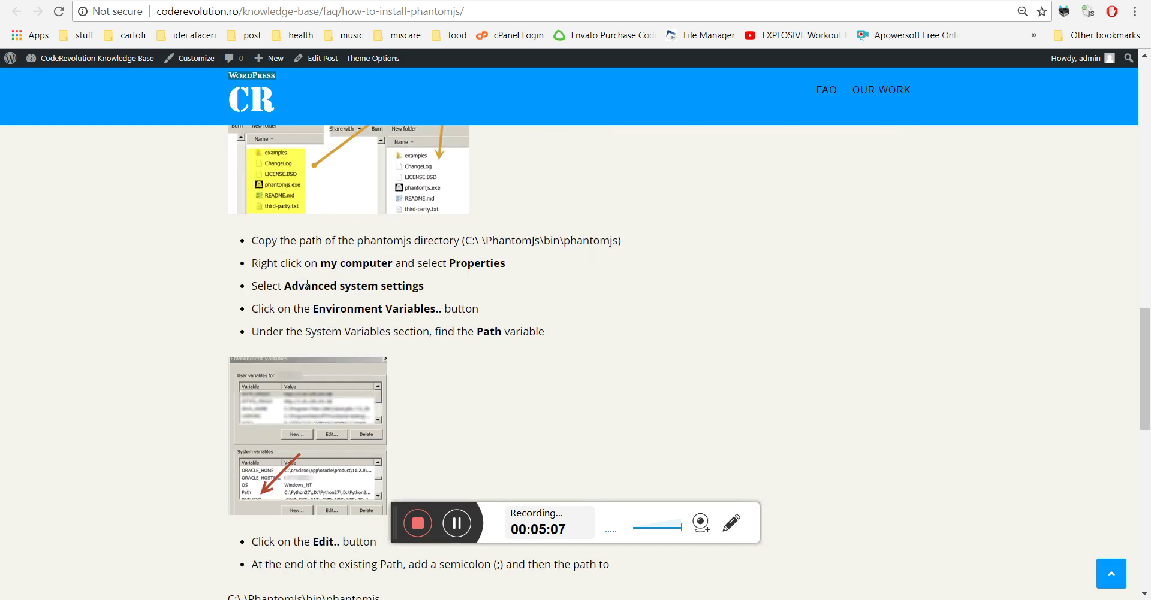
# Step: Skim the How to install PhantomJS FAQ, then close it to return to Test Blog
pyautogui.scroll(10, 317, 289)
pyautogui.scroll(15, 317, 288)
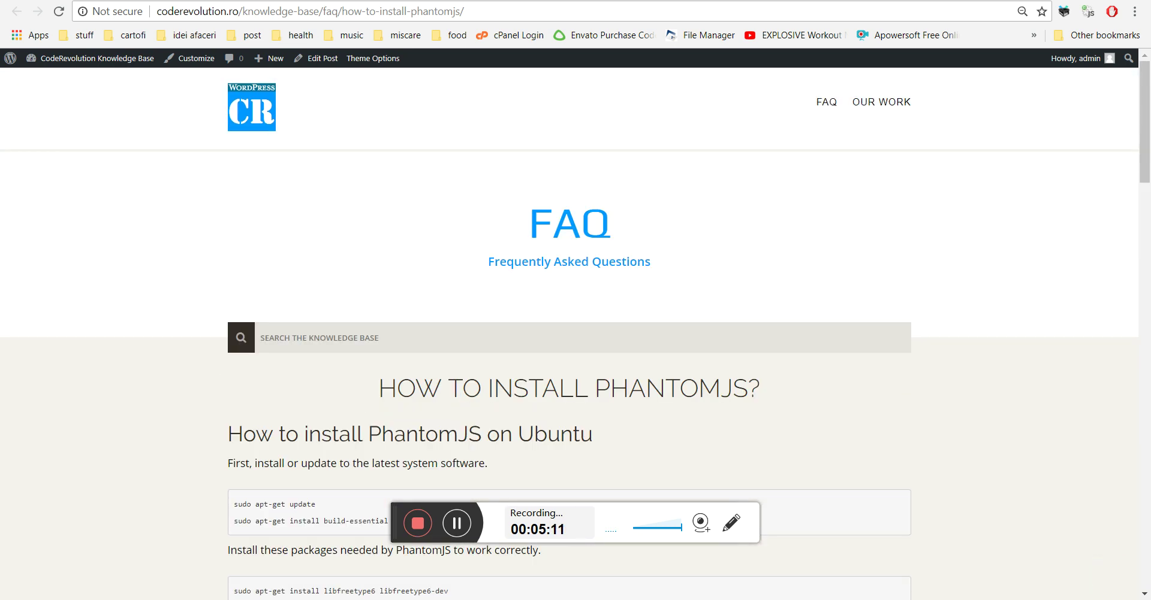
pyautogui.hotkey('ctrl', 'w')
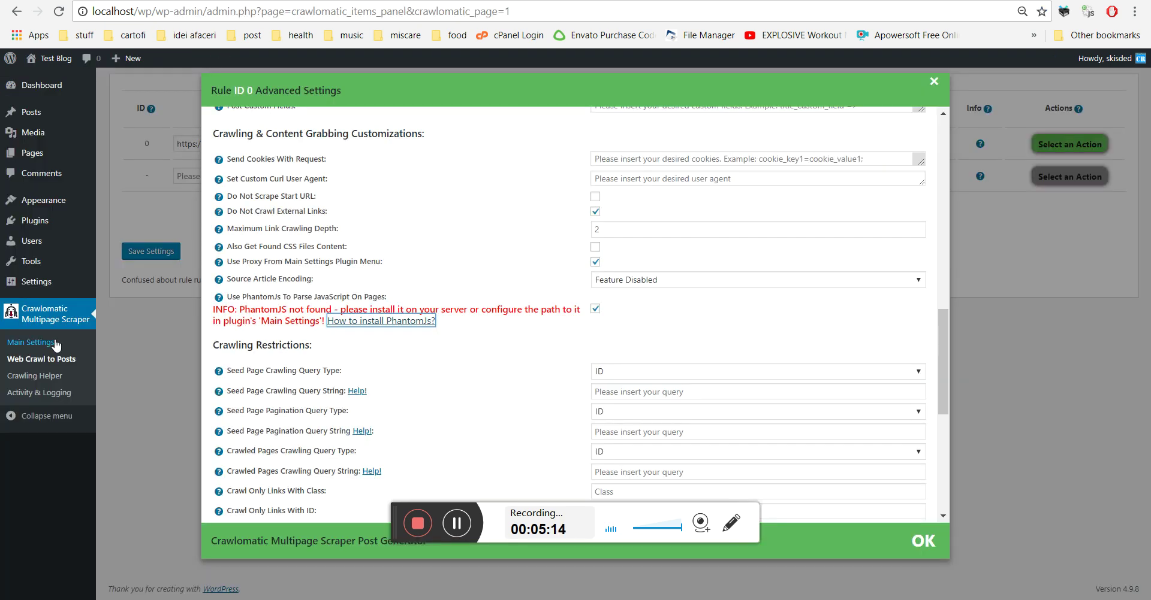
# Step: Restore the PhantomJS Path in Main Settings to C:\phantomjs.exe and save the settings
pyautogui.click(54, 343)
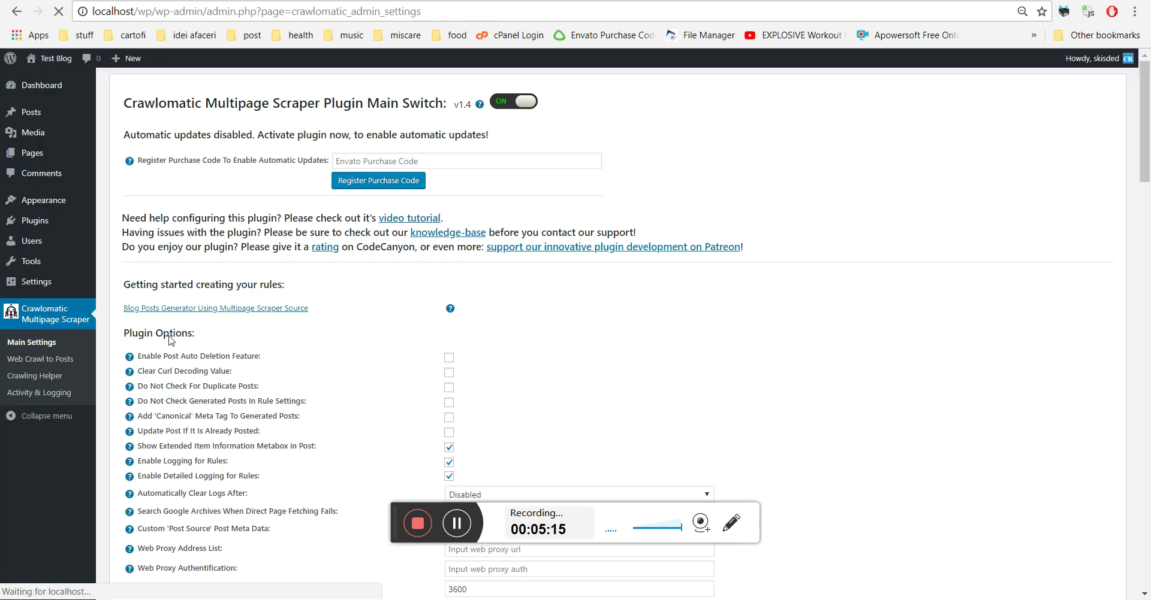
pyautogui.scroll(-20, 254, 358)
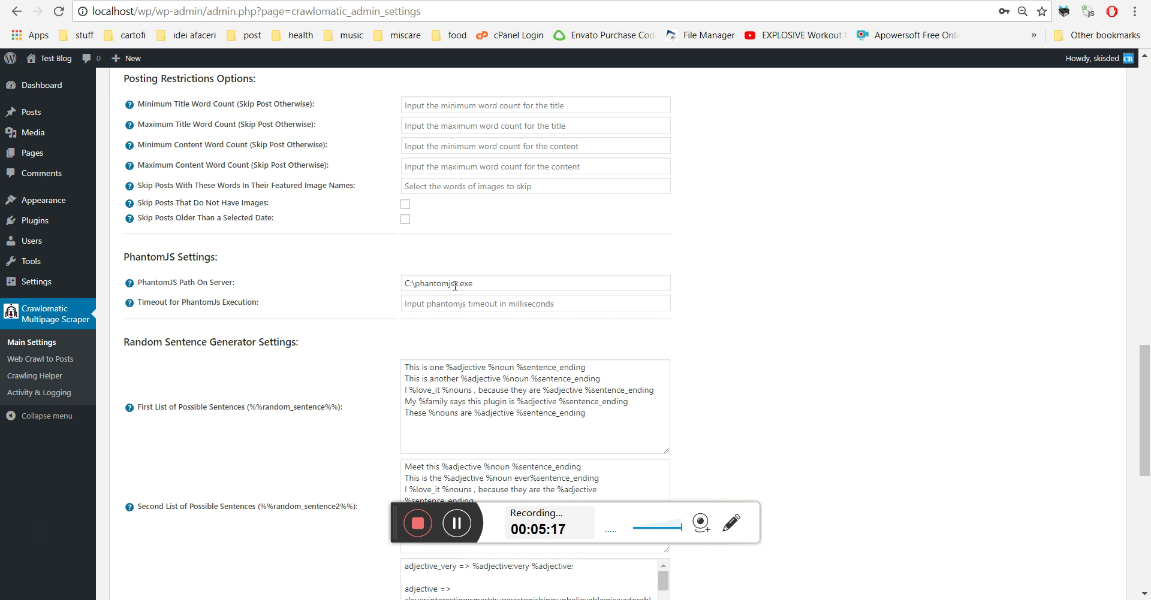
pyautogui.click(458, 283)
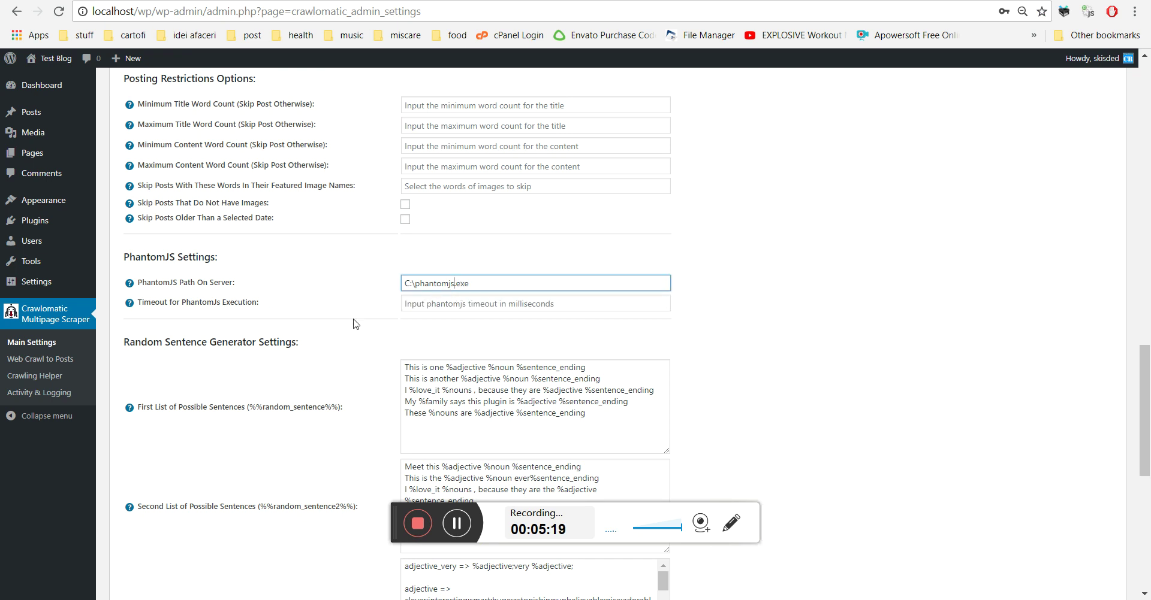
pyautogui.scroll(-8, 299, 323)
pyautogui.click(157, 455)
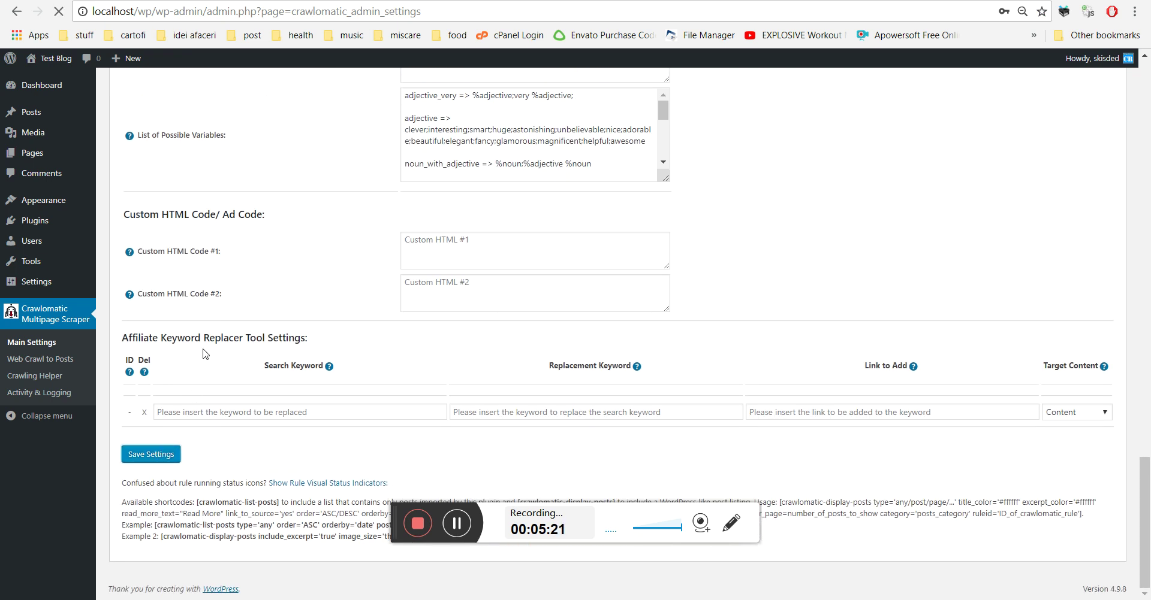
# Step: Open rule 0's settings under Web Crawl to Posts to confirm PhantomJS reports OK
pyautogui.click(51, 360)
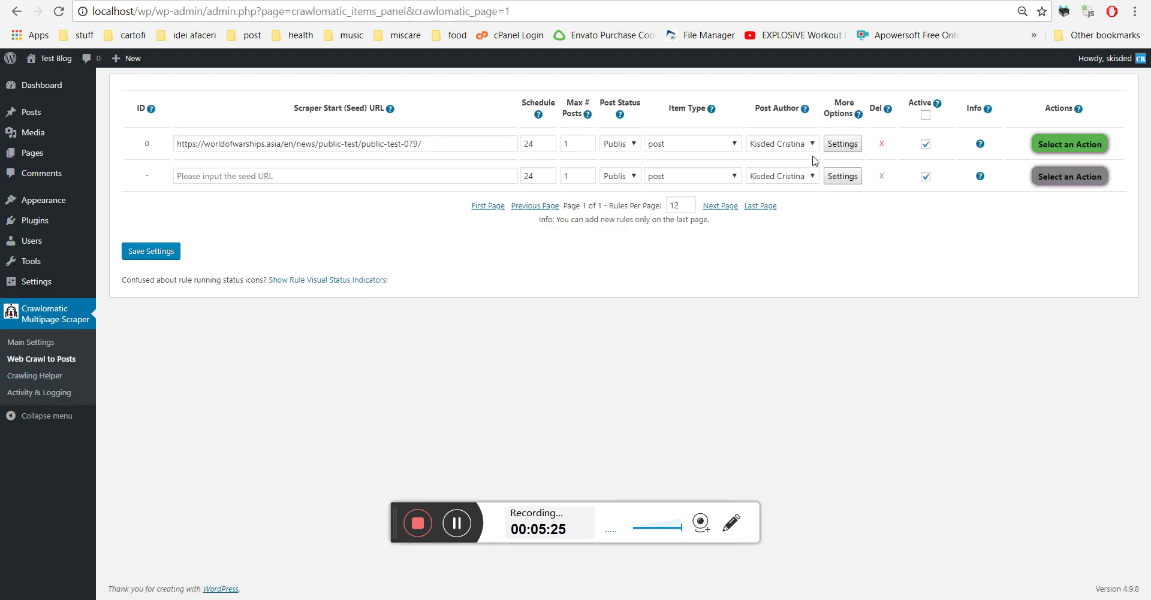
pyautogui.click(842, 144)
pyautogui.scroll(-15, 283, 329)
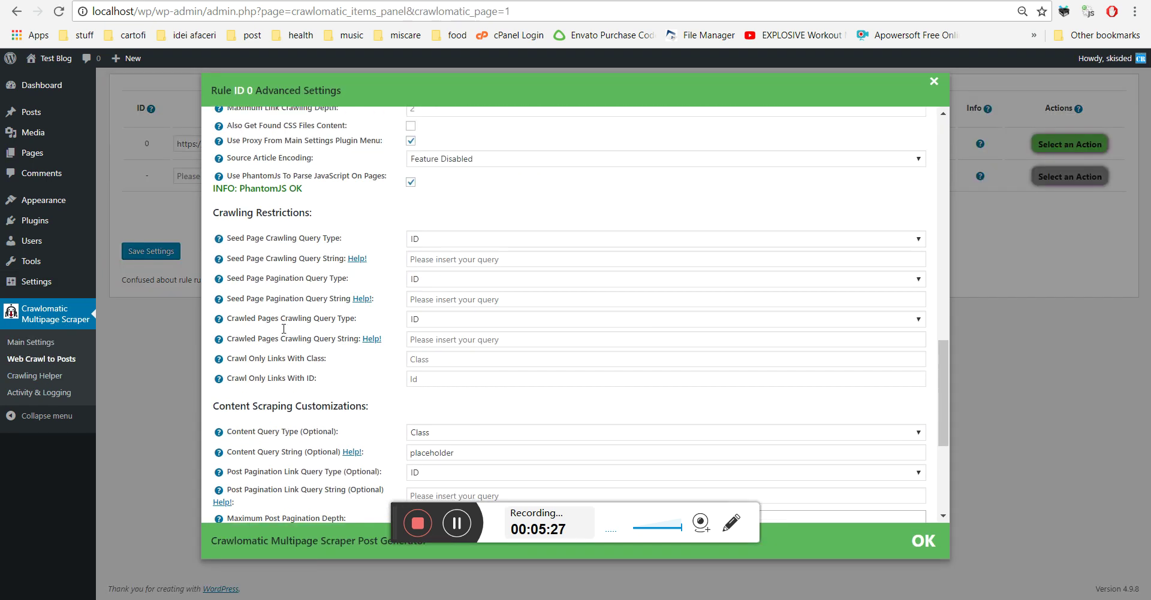
pyautogui.scroll(2, 283, 328)
pyautogui.moveTo(304, 310); pyautogui.dragTo(228, 111)
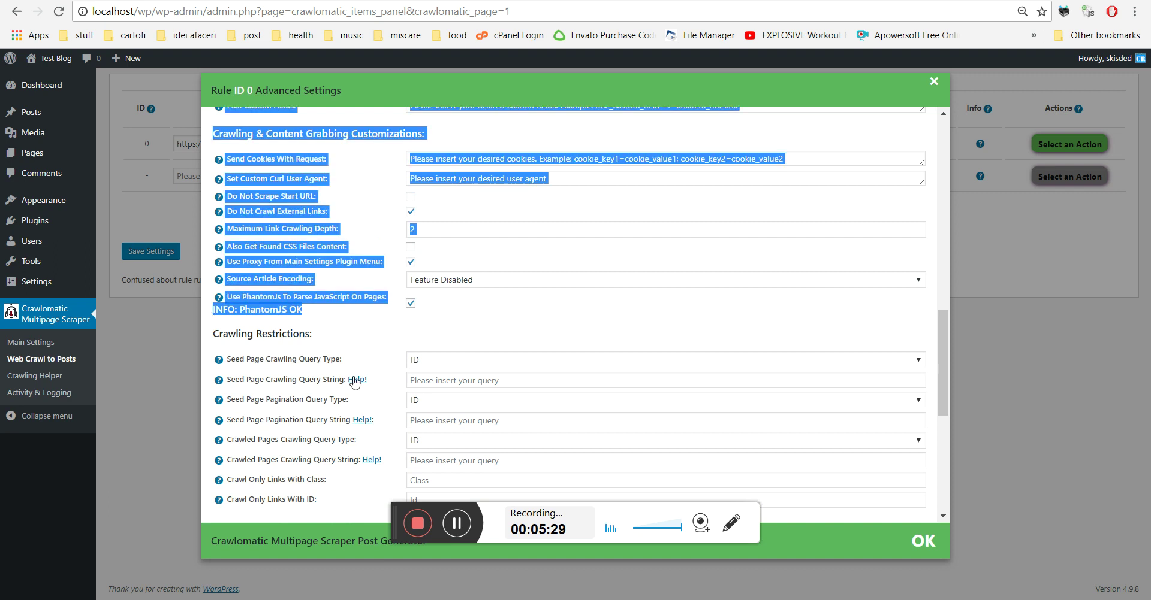